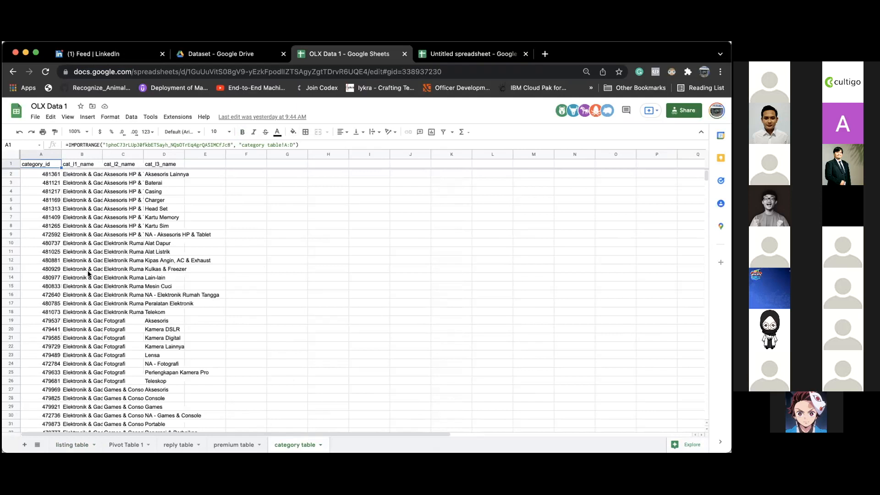
# - On the listing table sheet, begin =VLOOKUP(D2; in E2, using category_id D2 as the lookup value
pyautogui.click(82, 445)
pyautogui.click(210, 174)
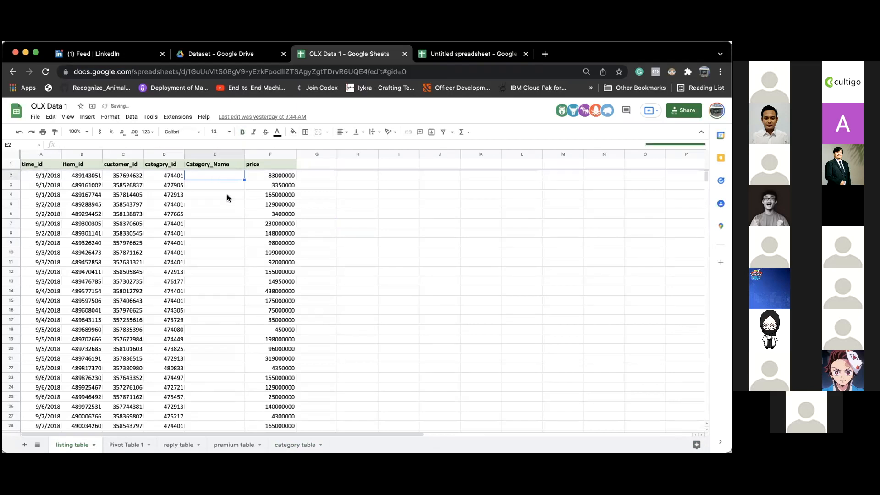
pyautogui.write('=VLOOKUP(')
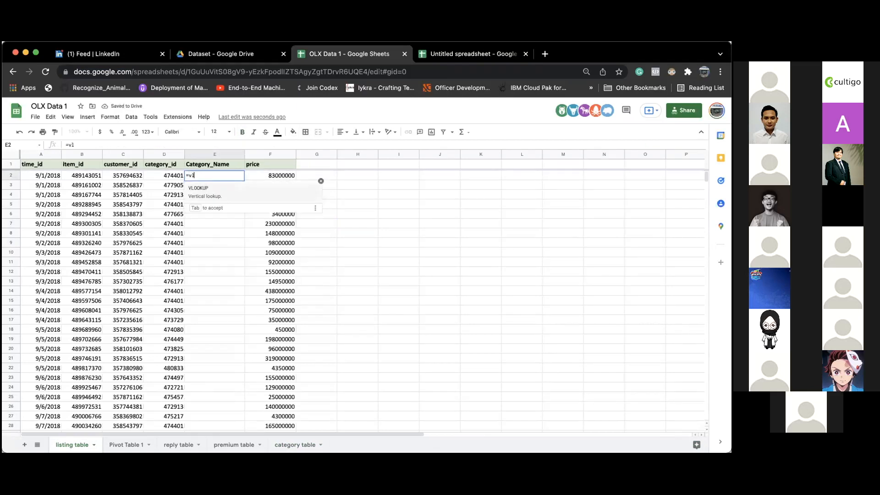
pyautogui.click(168, 175)
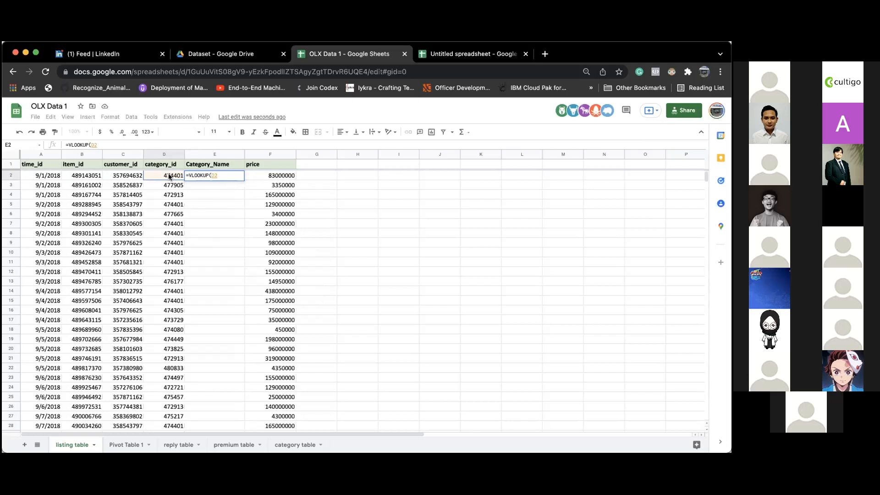
pyautogui.write(';')
# - Add 'category table'!$A$2:$B as the formula's absolute lookup range
pyautogui.click(299, 445)
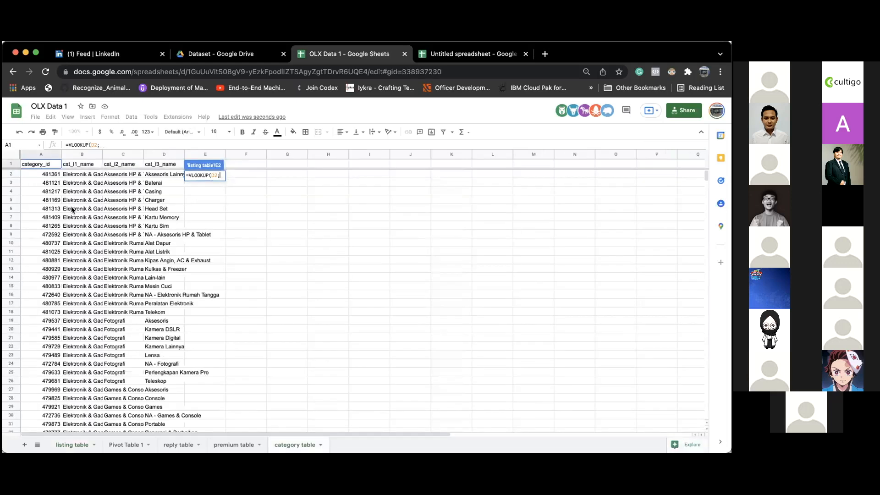
pyautogui.moveTo(37, 173); pyautogui.dragTo(99, 277)
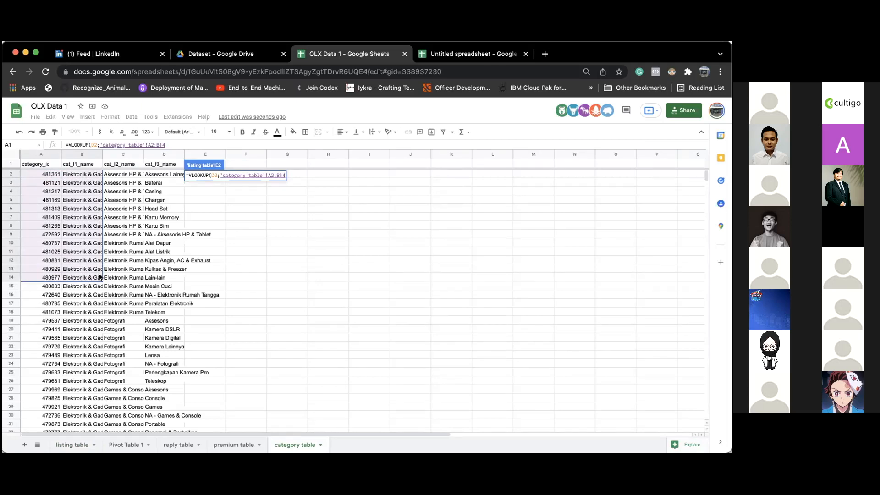
pyautogui.press('BackSpace')
pyautogui.press('BackSpace')
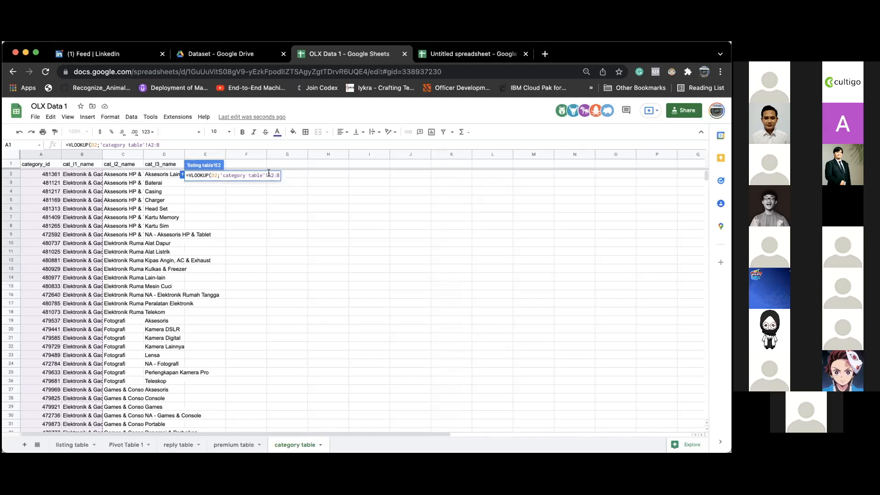
pyautogui.press('F4')
# - Complete the VLOOKUP with column index 2 and FALSE for an exact match, replacing TRUE
pyautogui.write(';')
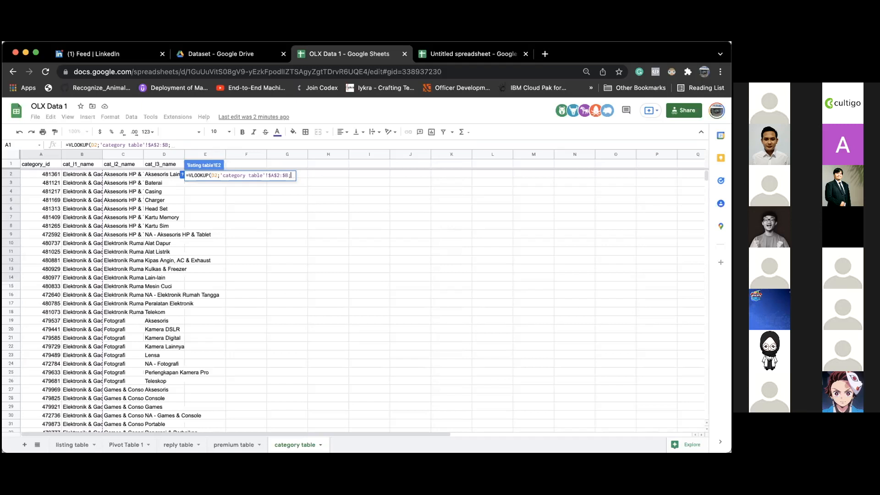
pyautogui.write('2')
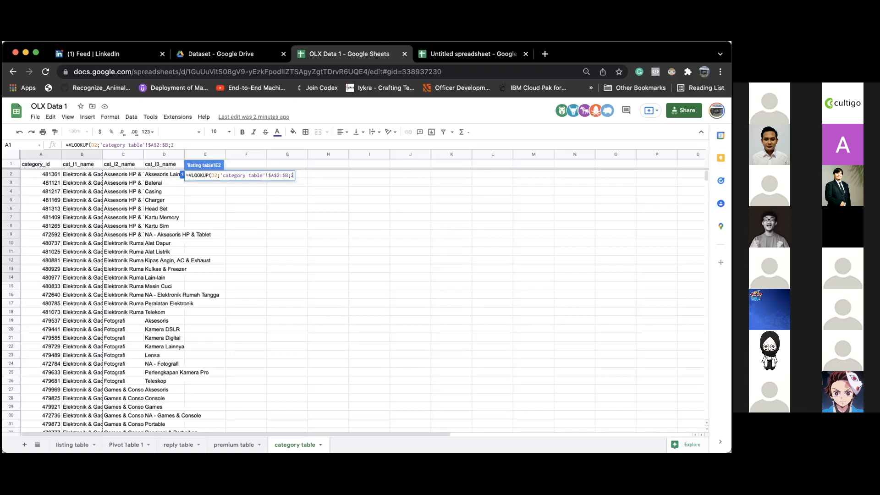
pyautogui.write(';')
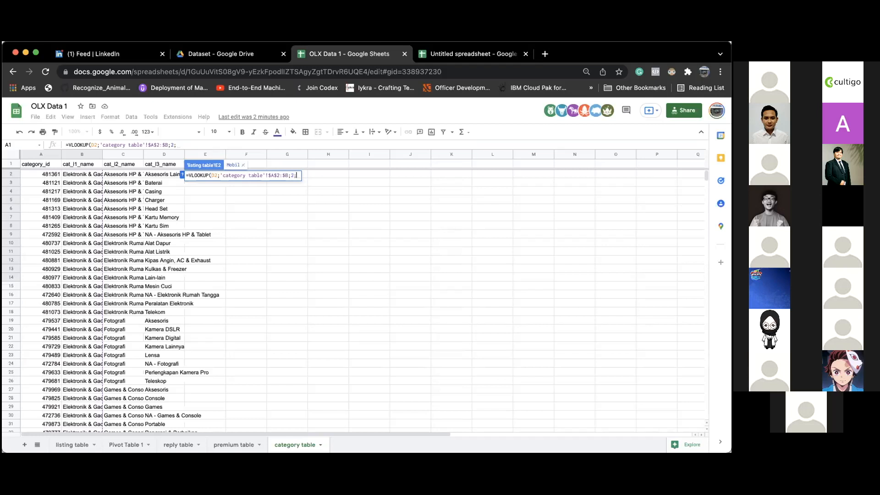
pyautogui.write('TRUE')
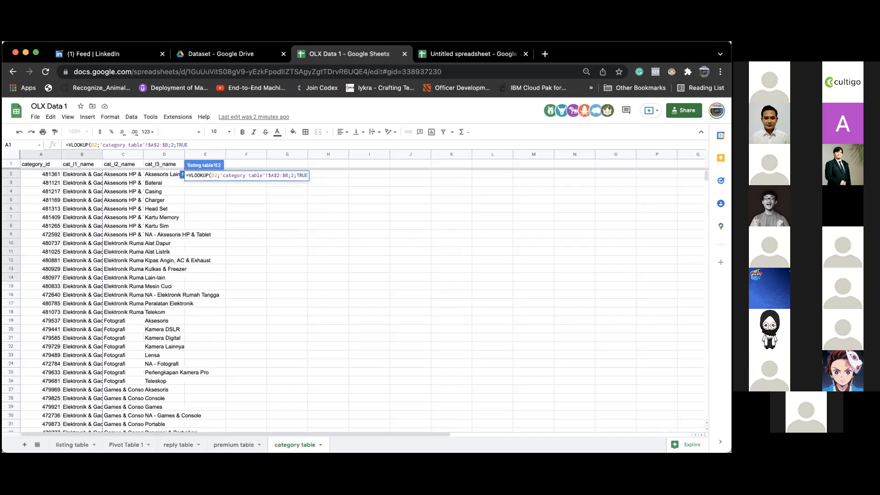
pyautogui.press('BackSpace')
pyautogui.press('BackSpace')
pyautogui.press('BackSpace')
pyautogui.press('BackSpace')
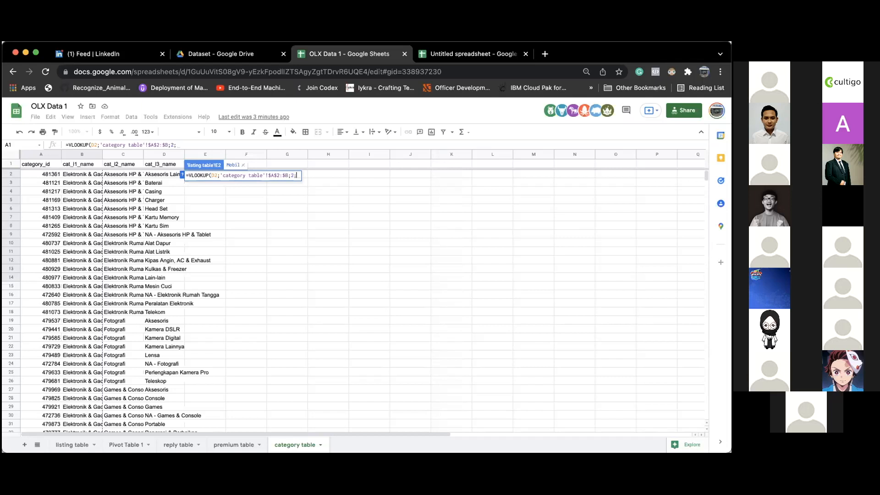
pyautogui.write('FA')
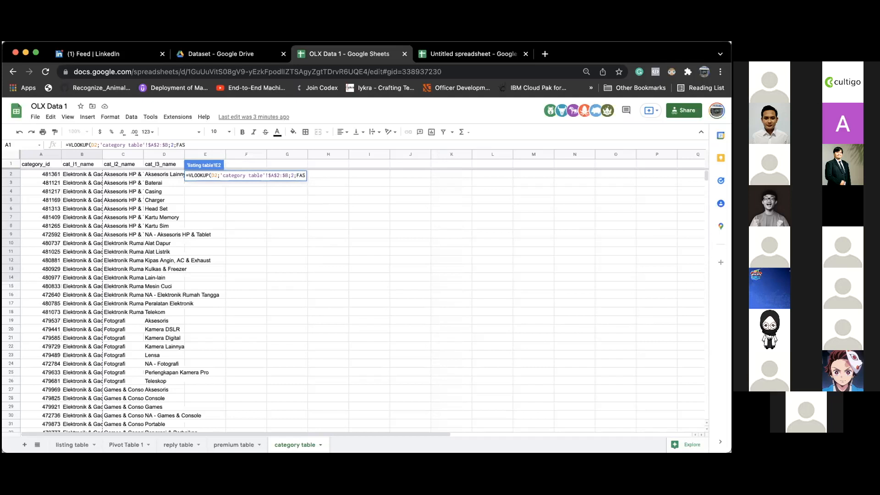
pyautogui.write('LSE)')
pyautogui.press('Return')
# - Fill the E2 lookup down column E to row 10779, check the bottom results, then return to E2
pyautogui.click(212, 174)
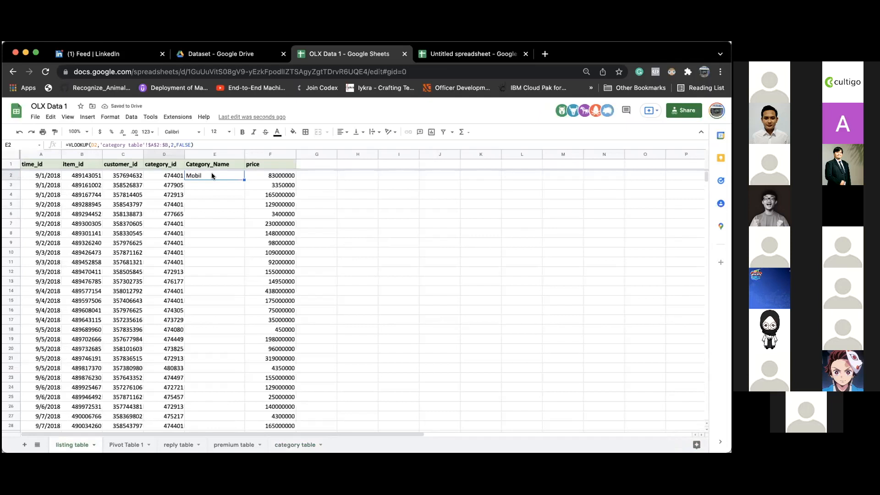
pyautogui.doubleClick(243, 179)
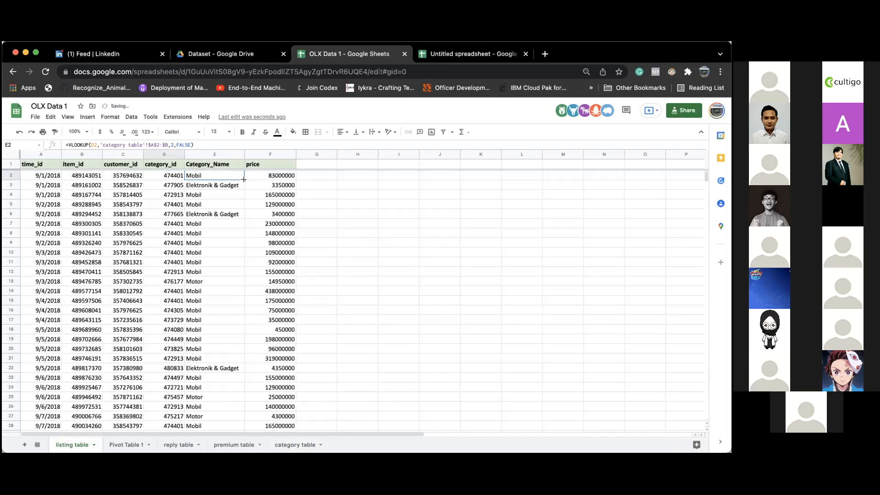
pyautogui.click(165, 252)
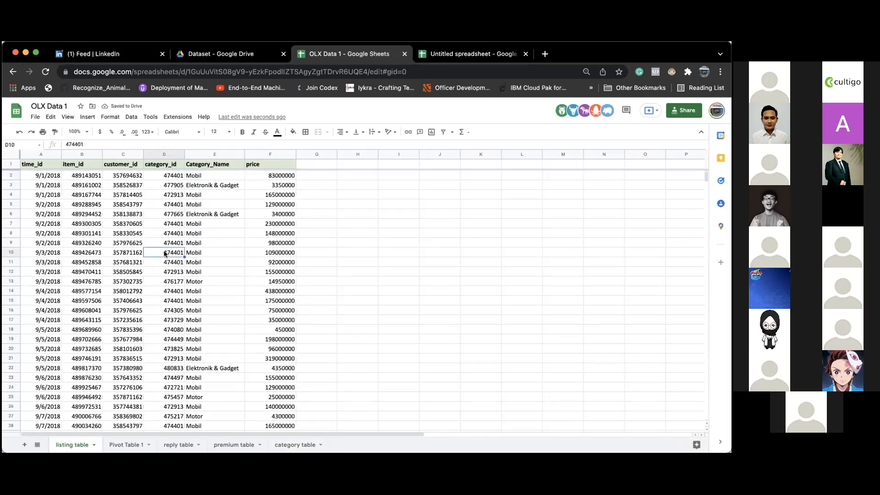
pyautogui.press('super+Down')
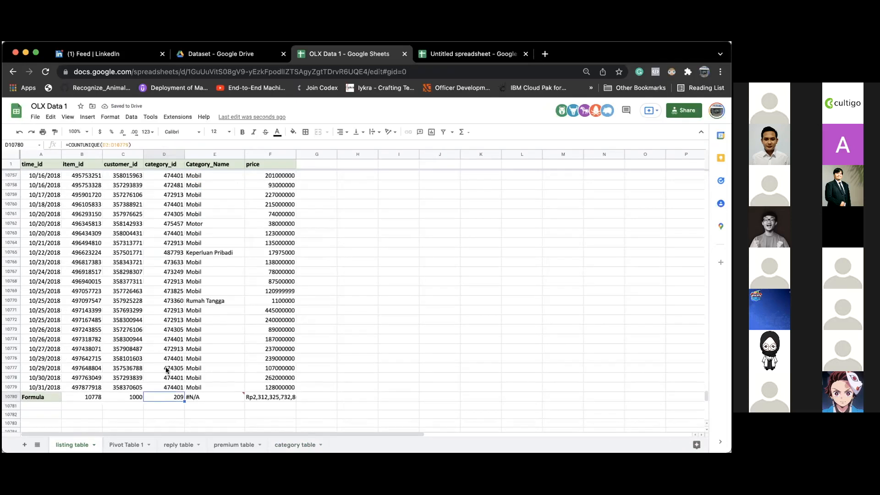
pyautogui.moveTo(192, 397)
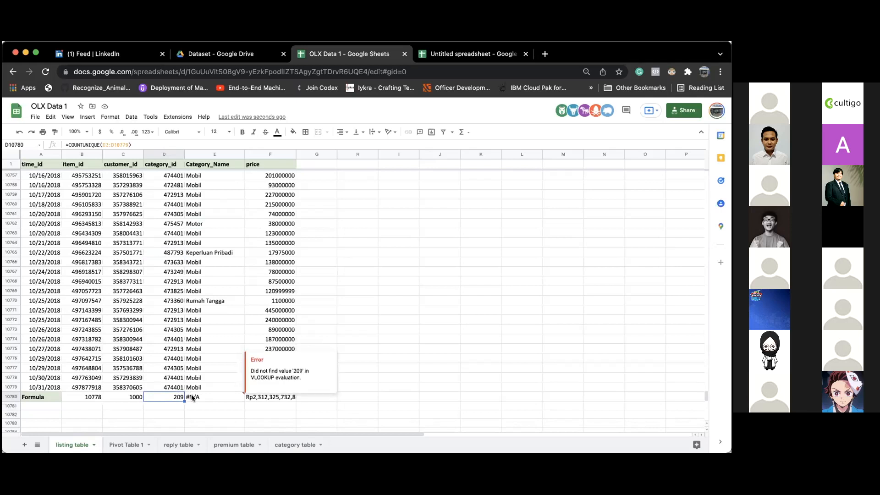
pyautogui.click(206, 388)
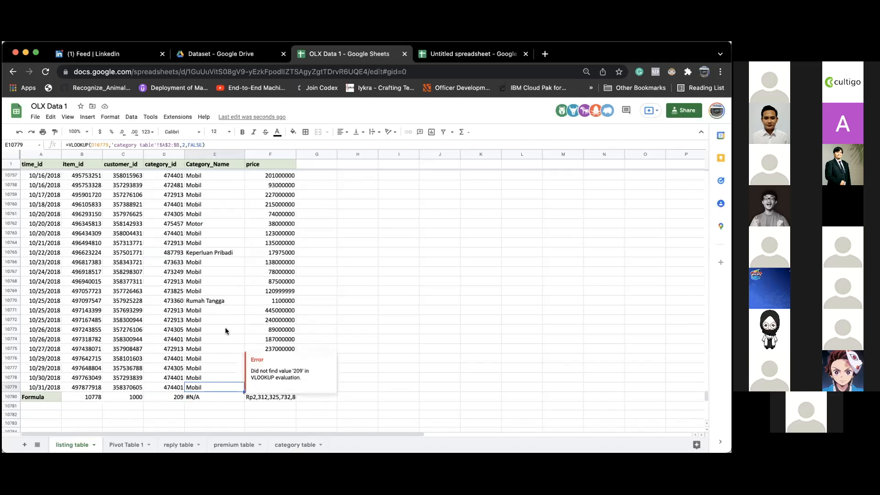
pyautogui.click(230, 271)
pyautogui.press('super+Up')
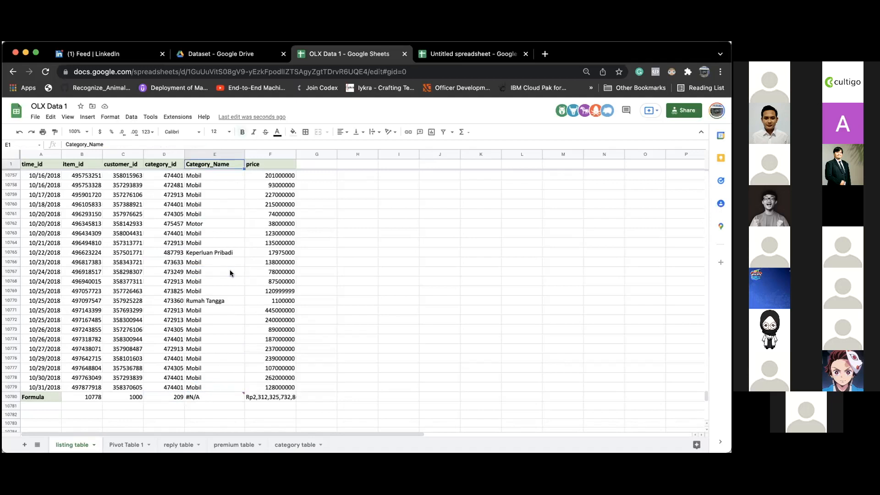
pyautogui.press('Down')
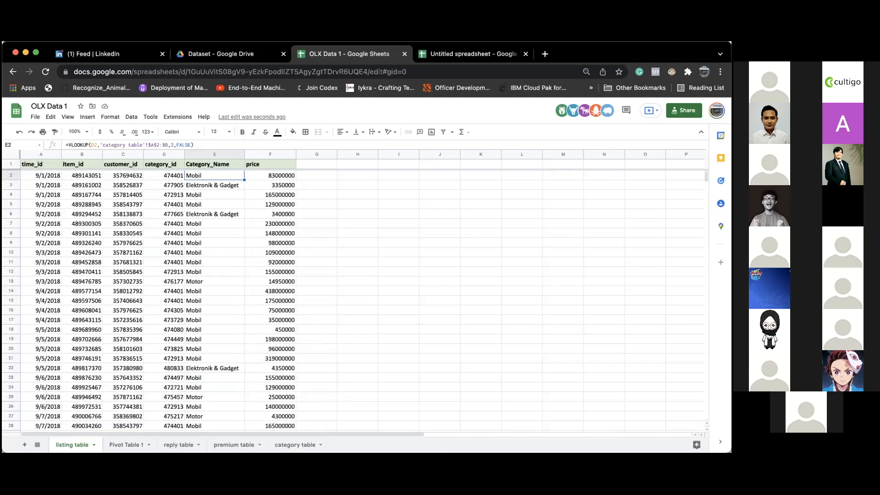
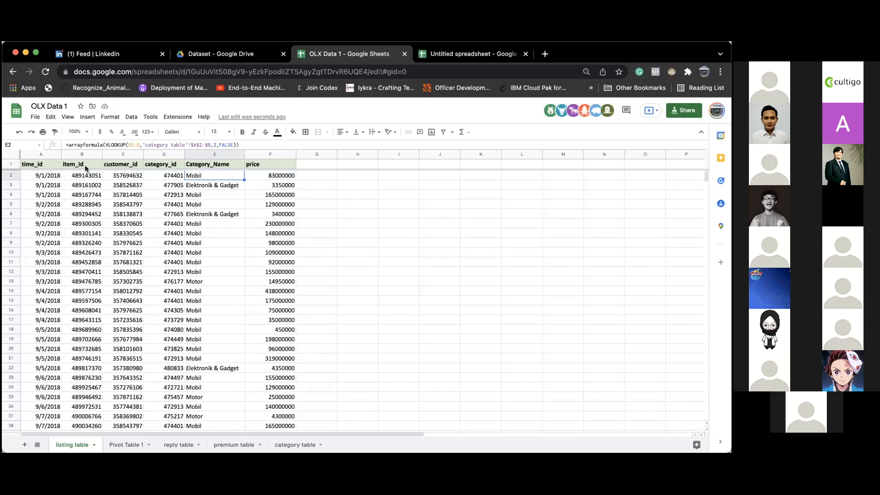
# - Select E2 to edit the Category_Name arrayformula VLOOKUP
pyautogui.click(84, 146)
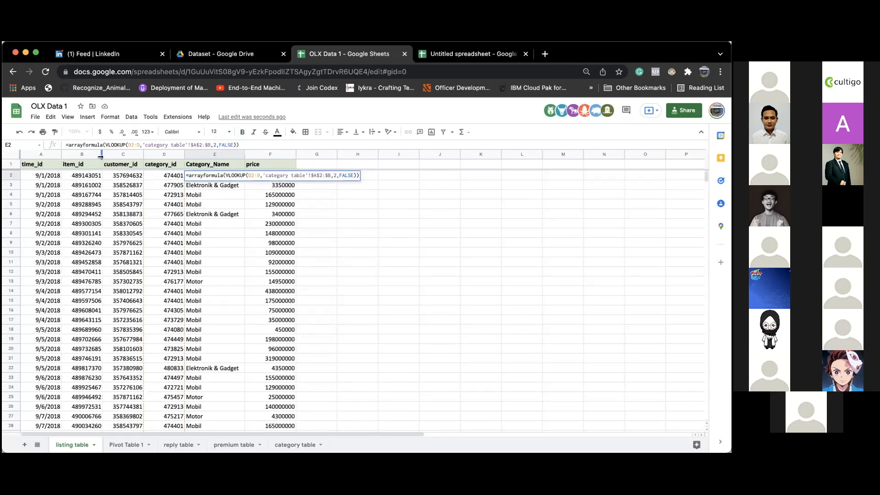
# - Wrap the E2 arrayformula VLOOKUP in iferror( … ) and commit it
pyautogui.write('iferror(')
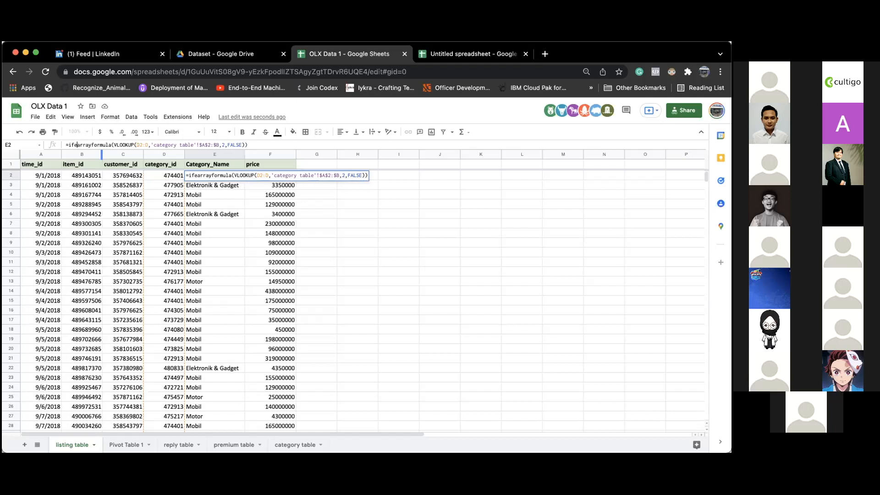
pyautogui.click(268, 145)
pyautogui.write(')')
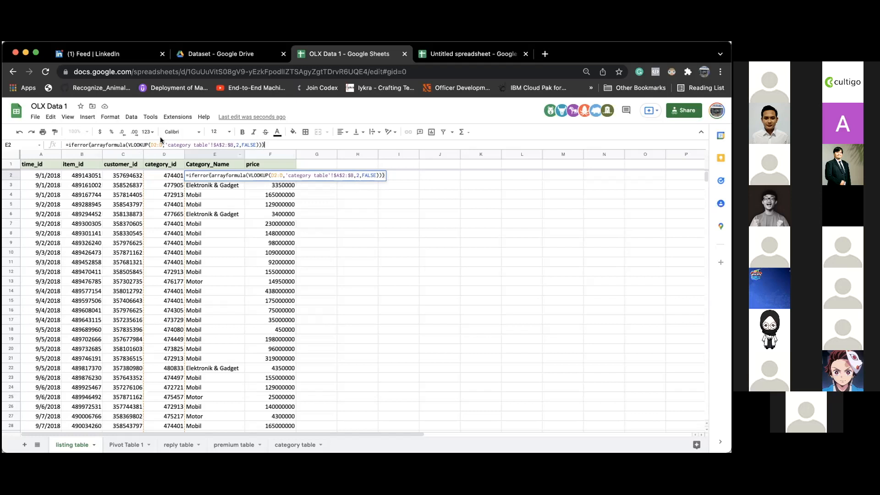
pyautogui.press('Return')
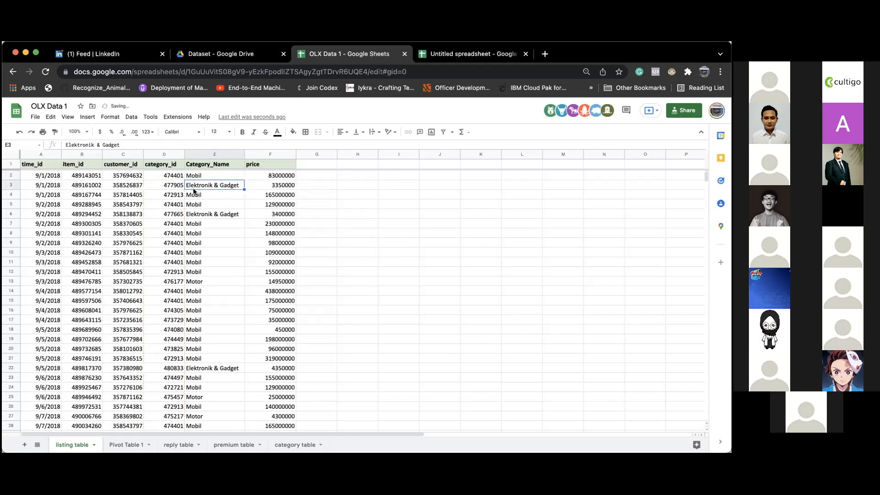
# - Check the bottom of Category_Name, clear the empty cells below the Formula row, and return to the first value
pyautogui.press('super+Down')
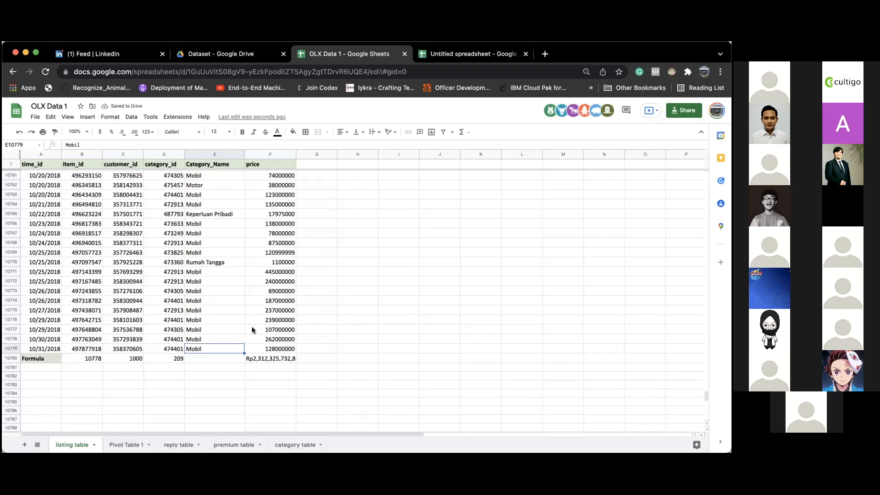
pyautogui.scroll(-3, 252, 326)
pyautogui.moveTo(202, 318); pyautogui.dragTo(196, 426)
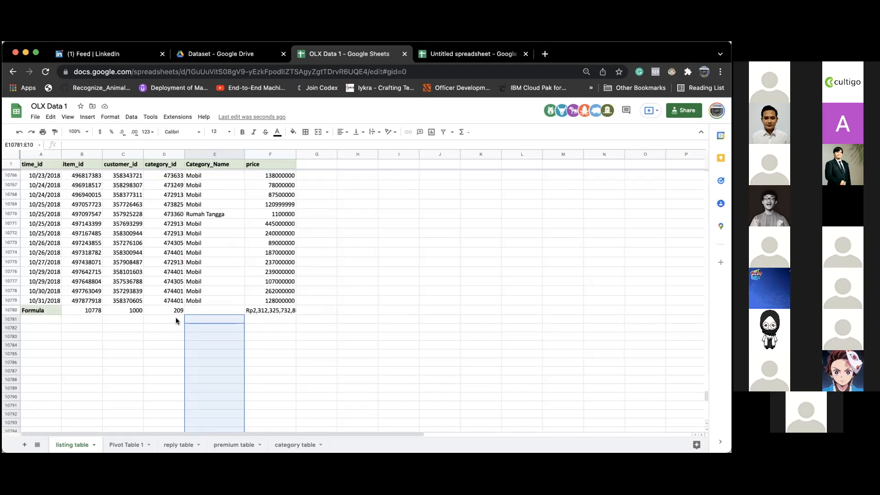
pyautogui.moveTo(175, 317); pyautogui.dragTo(226, 382)
pyautogui.click(260, 314)
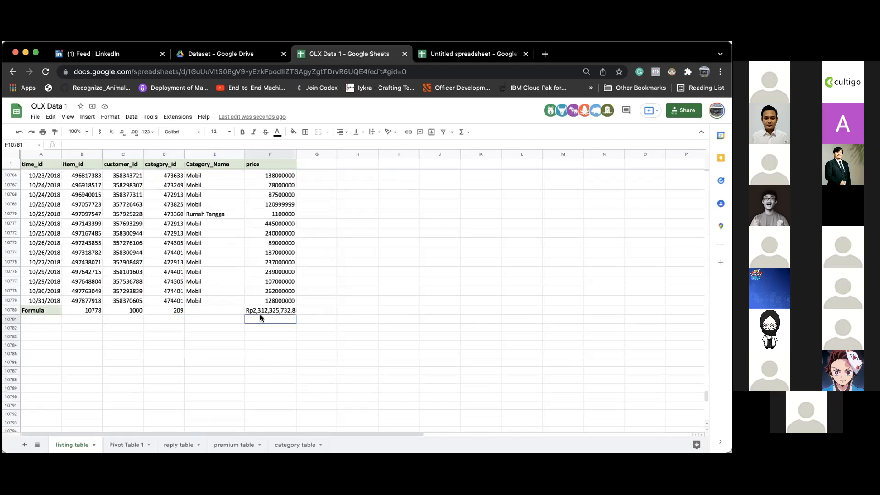
pyautogui.click(204, 294)
pyautogui.press('super+Up')
pyautogui.press('Down')
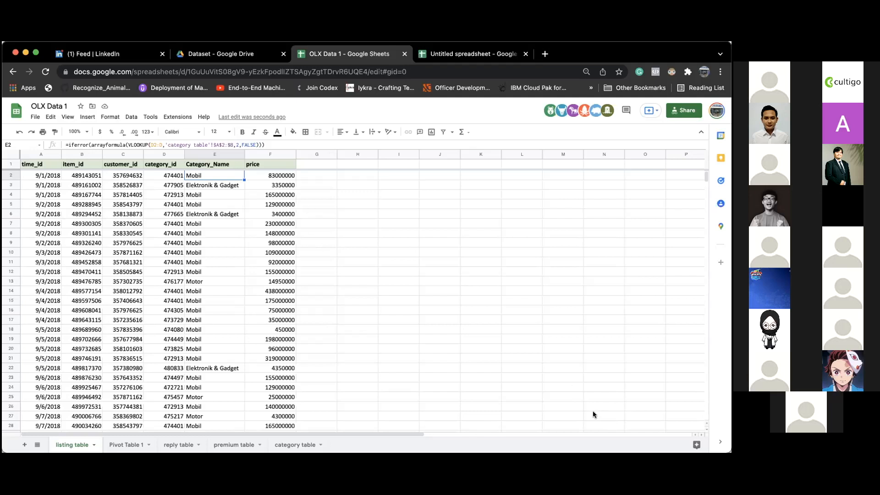
pyautogui.press('super+Tab')
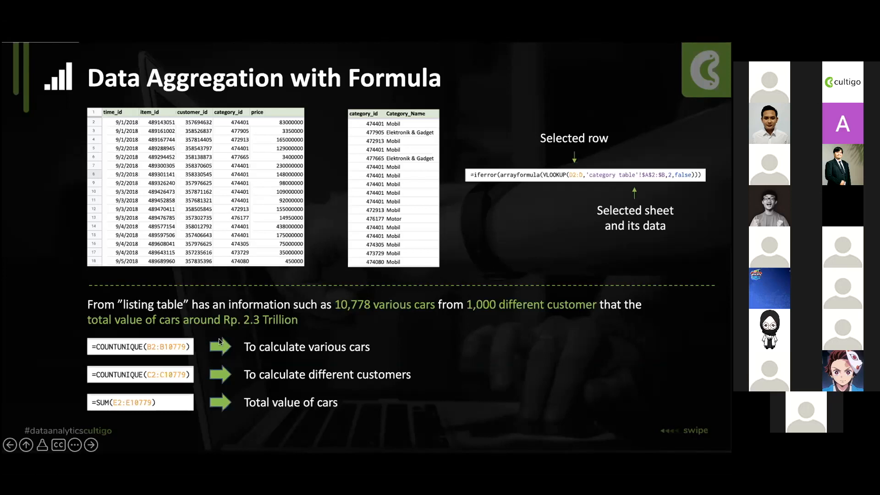
pyautogui.press('super+Tab')
pyautogui.click(219, 364)
pyautogui.press('super+Down')
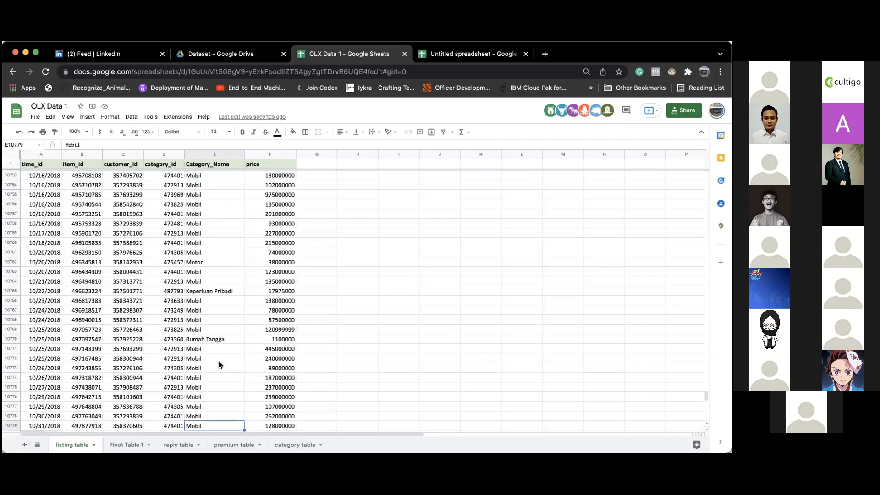
pyautogui.press('Down')
pyautogui.scroll(-1, 188, 412)
pyautogui.click(86, 396)
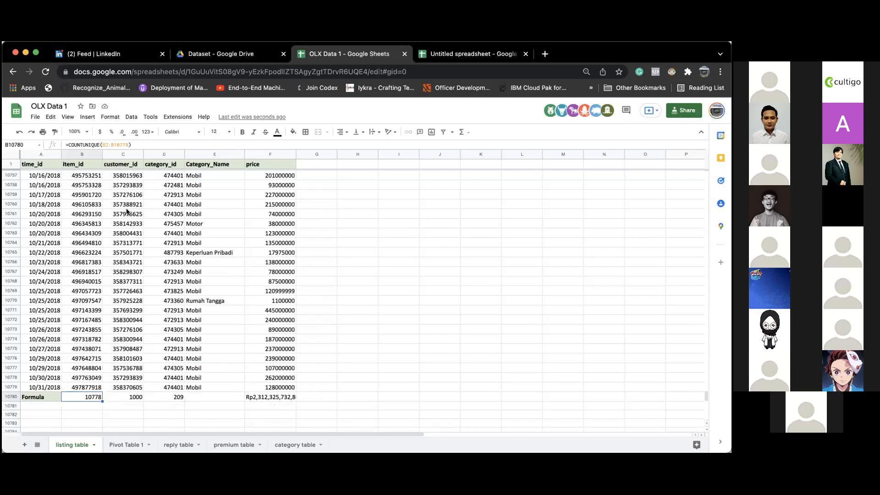
pyautogui.click(95, 146)
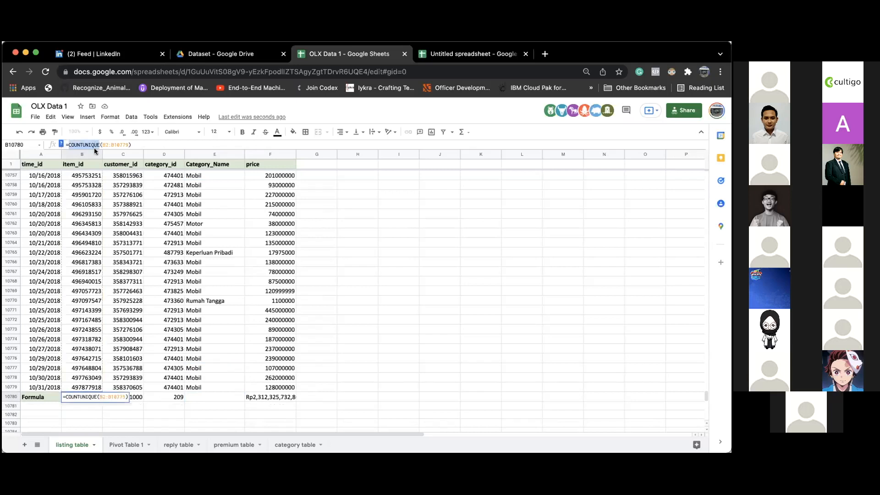
pyautogui.click(109, 194)
pyautogui.click(79, 242)
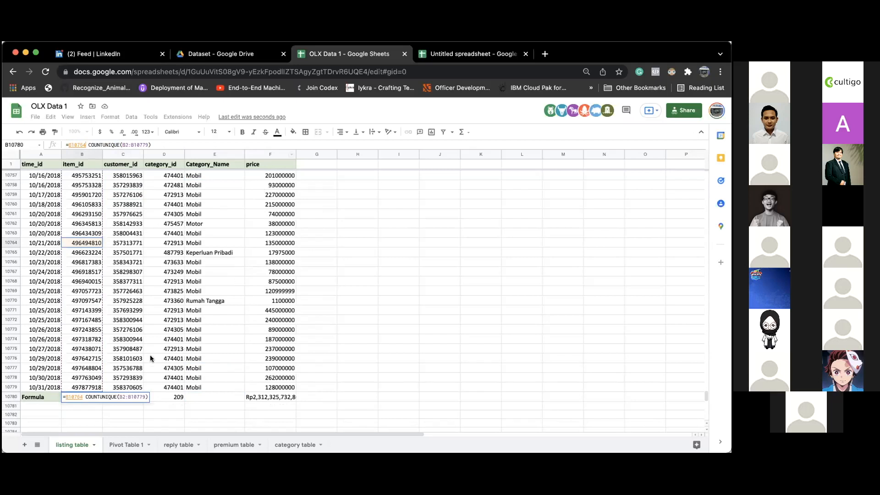
pyautogui.click(187, 310)
pyautogui.press('Escape')
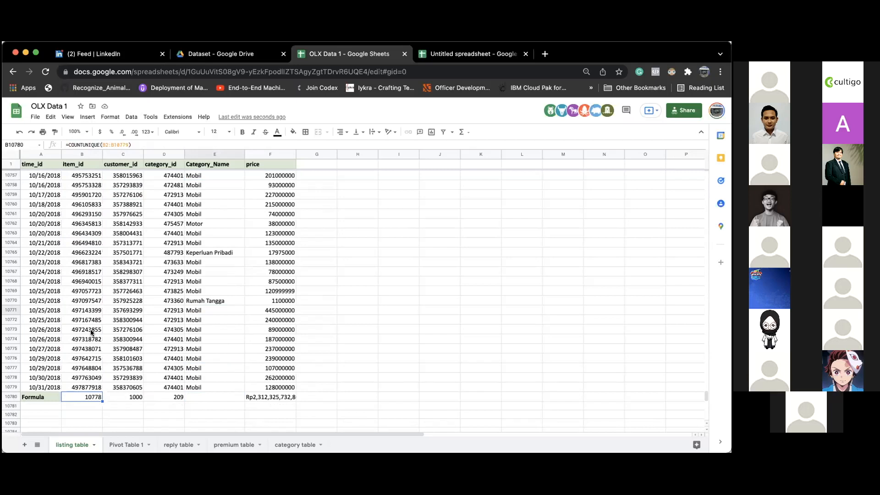
pyautogui.scroll(9, 91, 329)
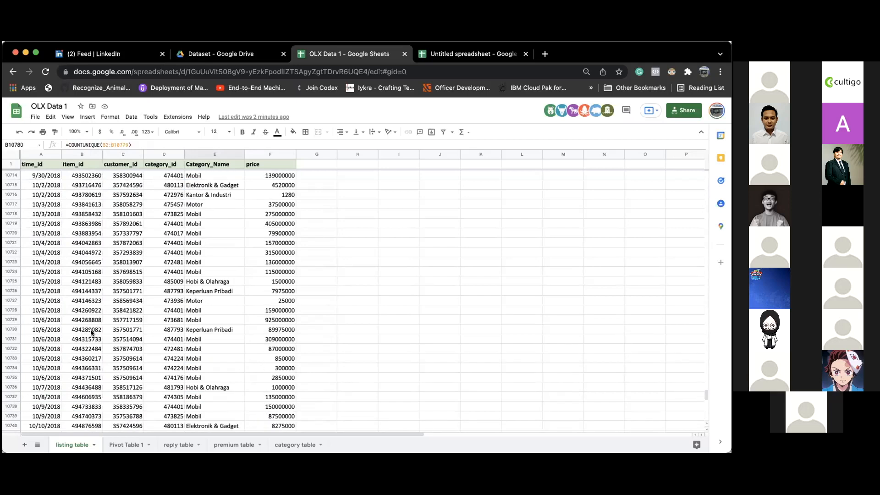
pyautogui.scroll(-2, 94, 334)
pyautogui.scroll(6, 94, 334)
pyautogui.scroll(15, 94, 334)
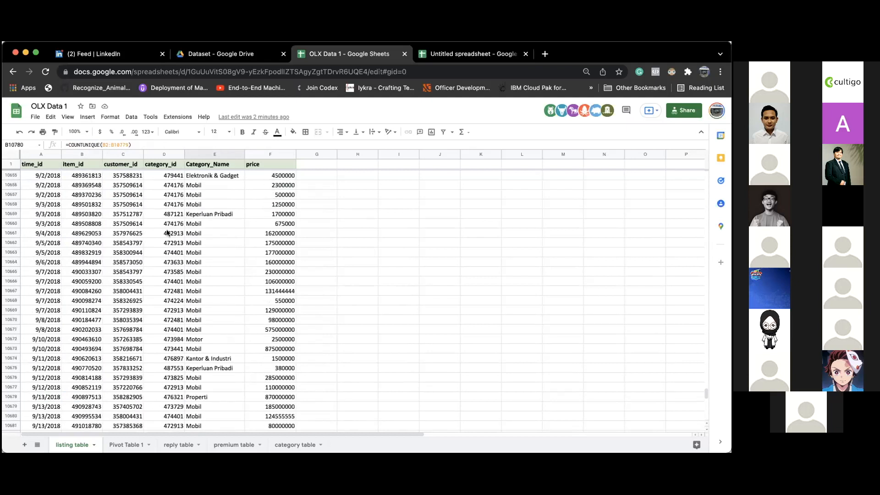
pyautogui.scroll(-20, 120, 311)
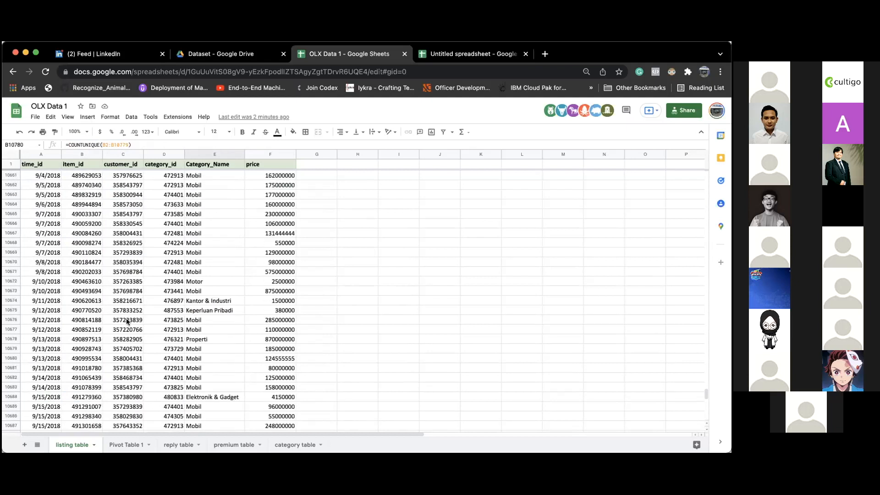
pyautogui.click(96, 357)
pyautogui.press('super+Down')
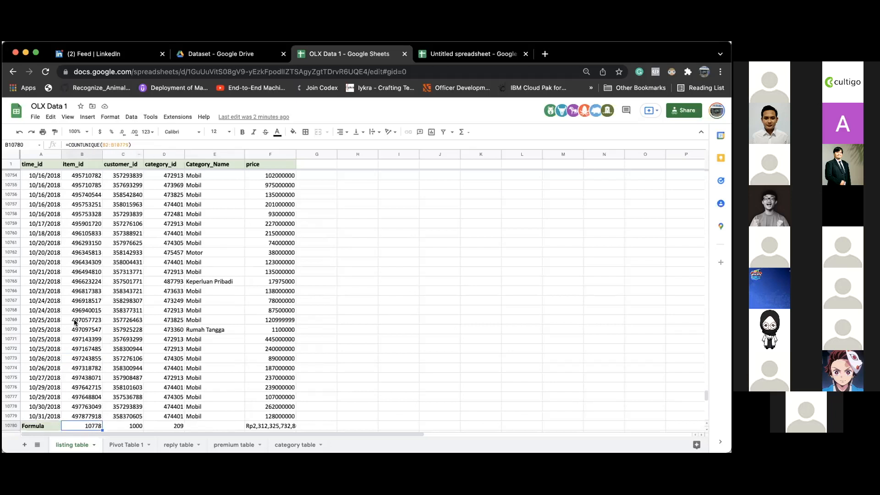
pyautogui.click(95, 418)
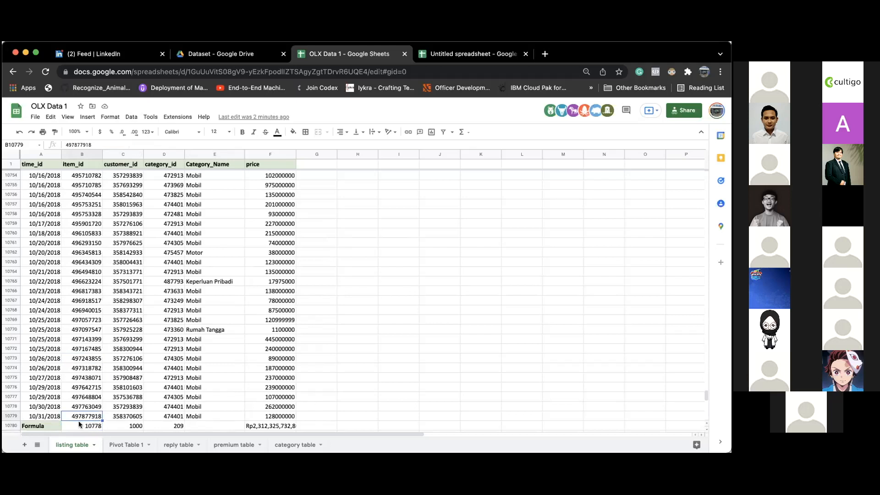
pyautogui.click(78, 423)
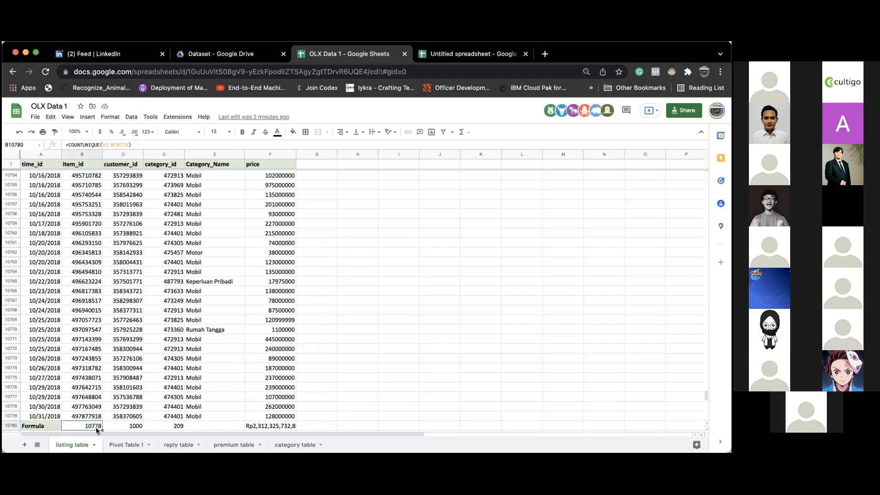
pyautogui.click(10, 415)
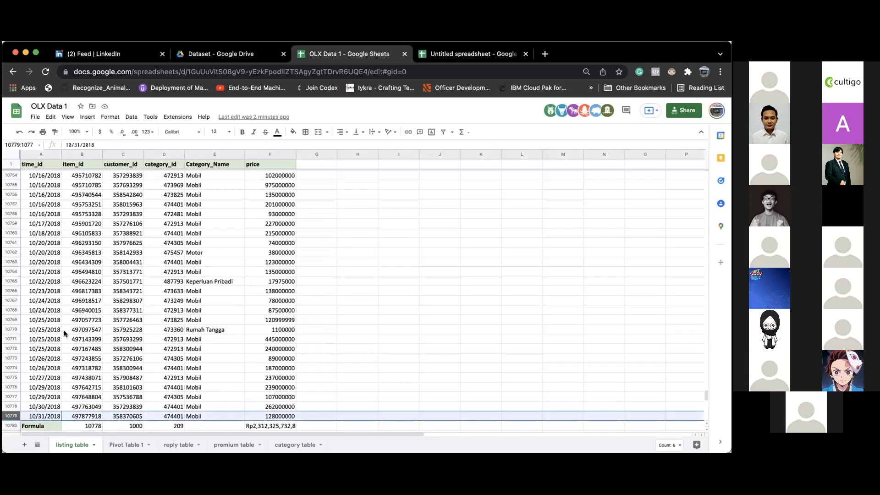
pyautogui.click(87, 164)
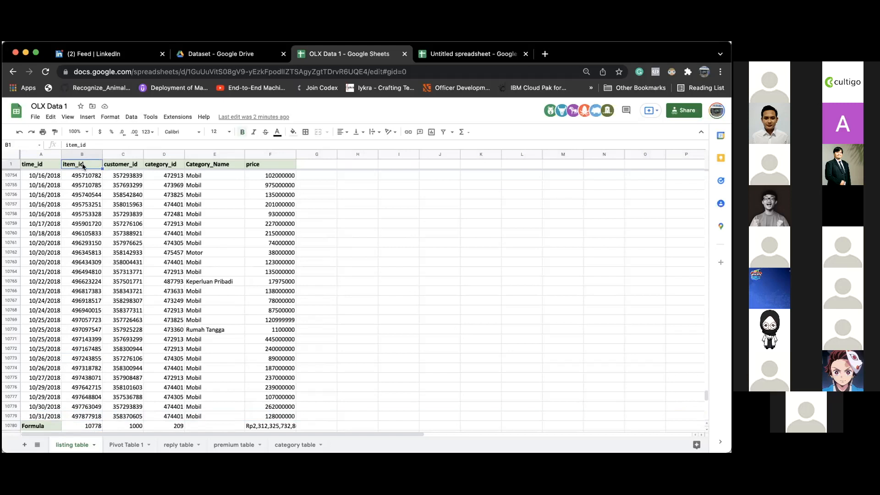
pyautogui.click(97, 424)
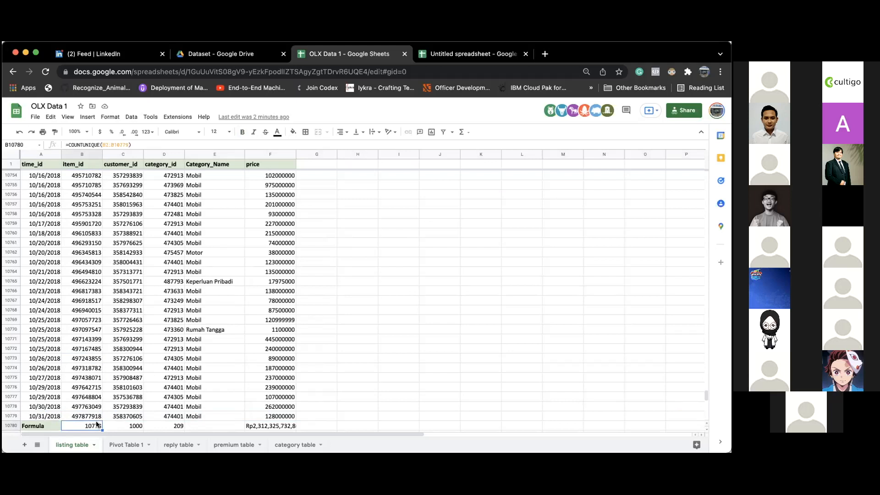
pyautogui.click(135, 166)
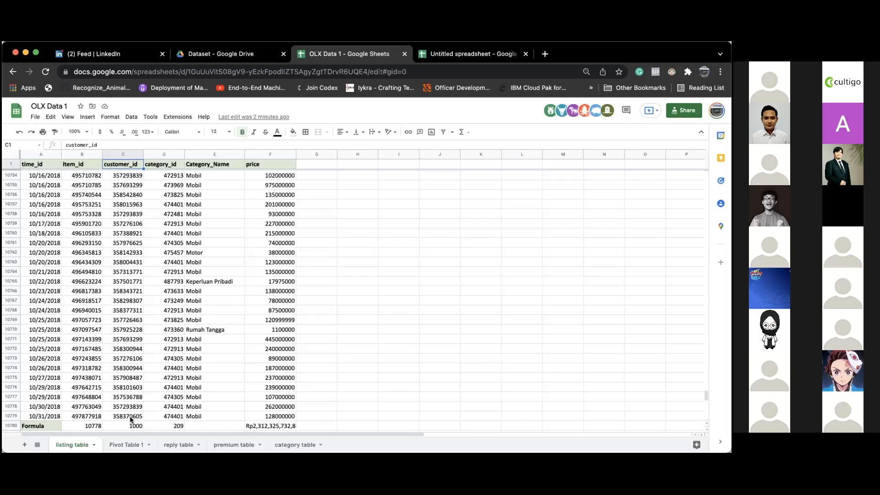
pyautogui.click(177, 427)
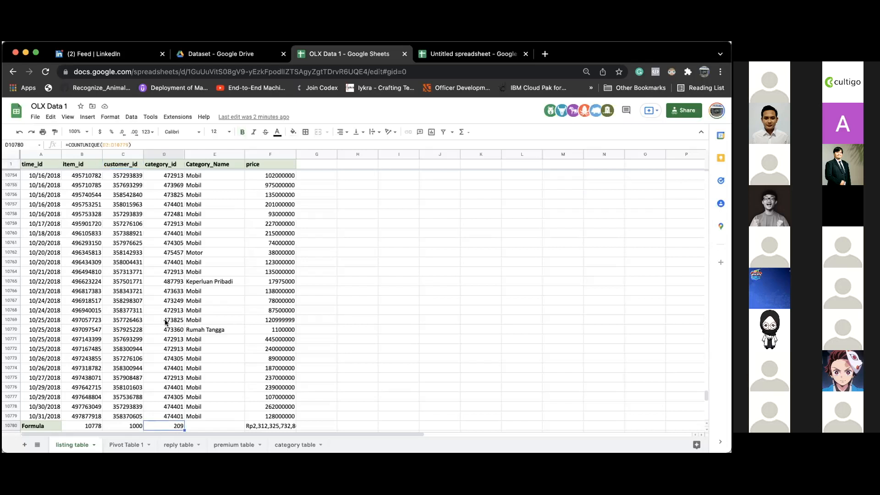
pyautogui.scroll(10, 168, 297)
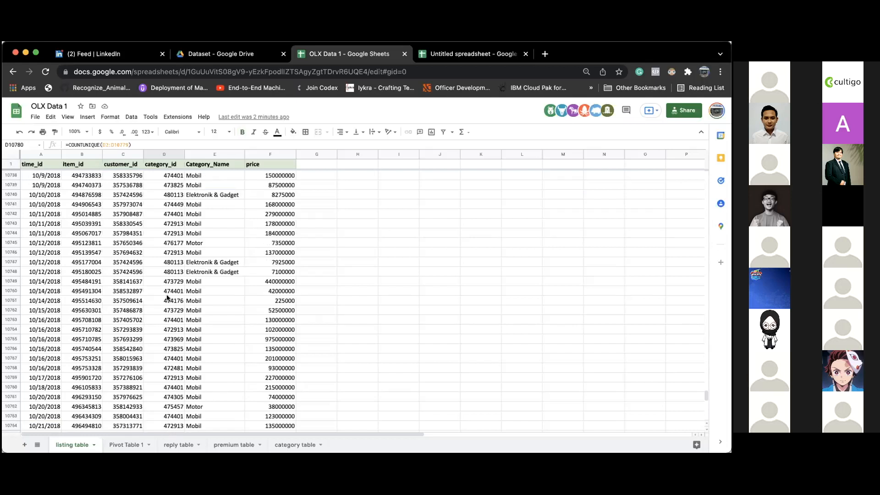
pyautogui.scroll(-15, 167, 298)
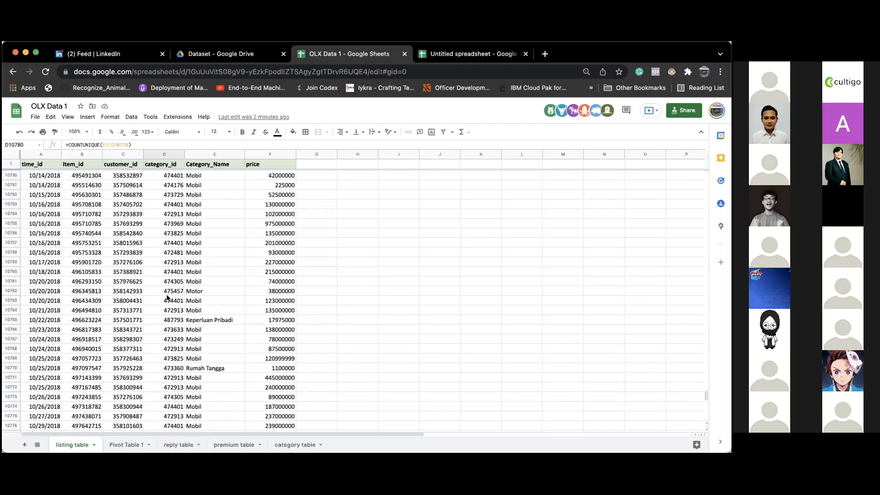
pyautogui.scroll(3, 215, 255)
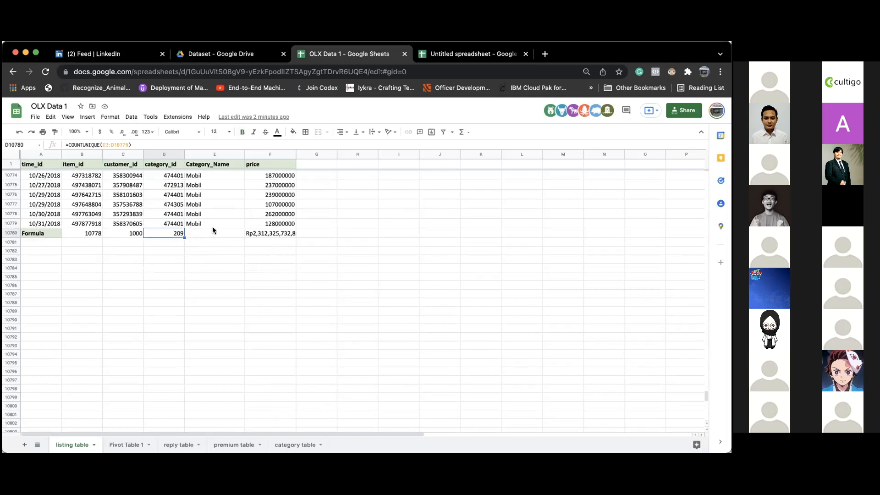
# - Inspect the =SUM(F2:F10779) price total in F10780 and scroll through the price column
pyautogui.click(268, 232)
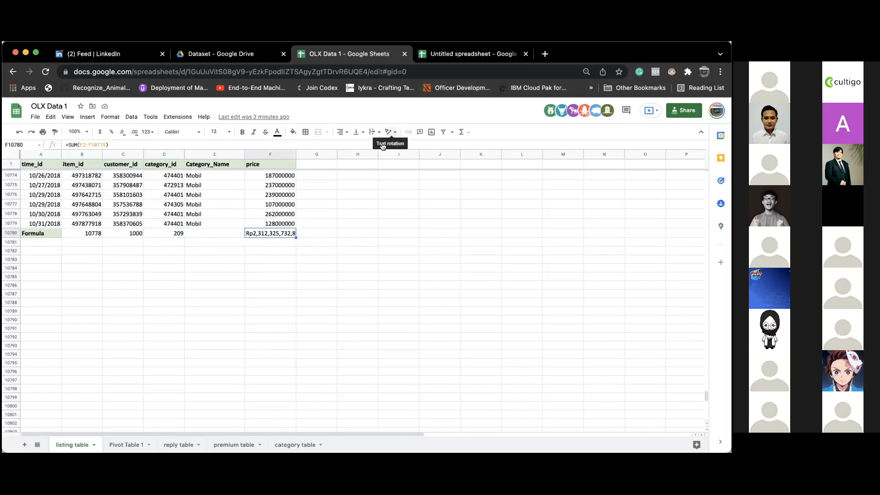
pyautogui.scroll(20, 49, 194)
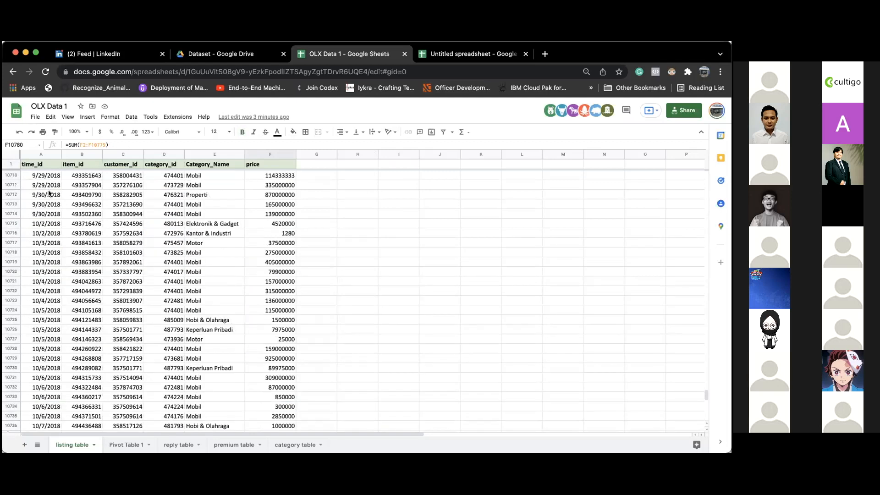
pyautogui.scroll(-20, 49, 193)
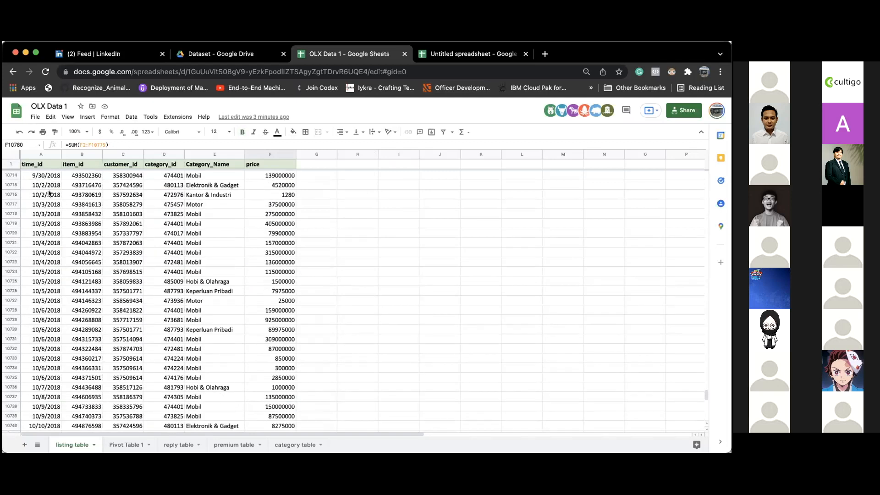
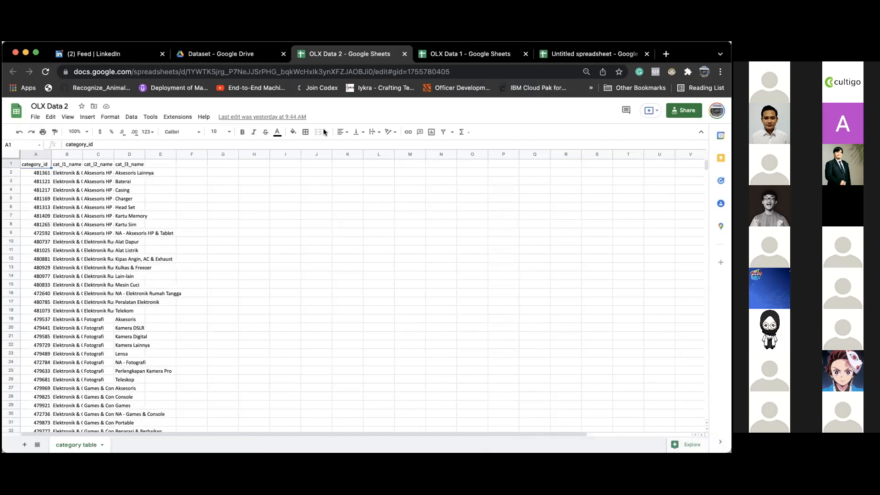
# - Switch to the OLX Data 1 spreadsheet in the browser
pyautogui.click(456, 54)
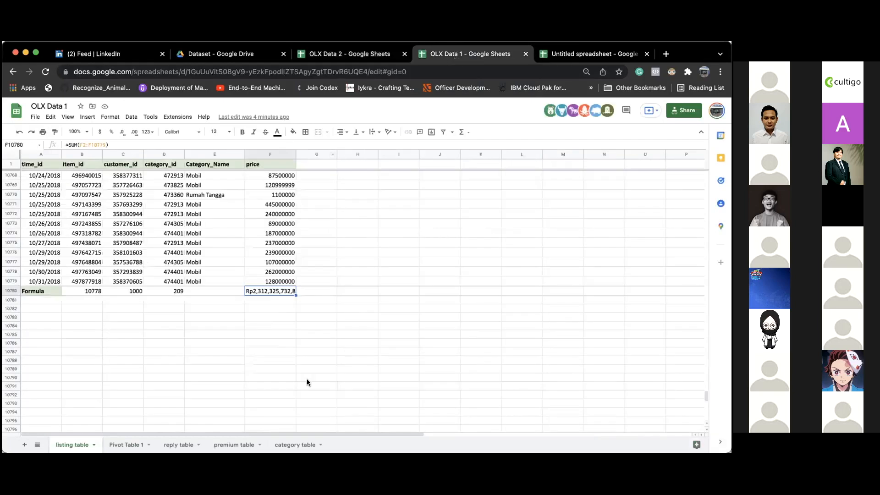
# - On the category table sheet, delete the existing IMPORTRANGE formula in A1
pyautogui.click(293, 443)
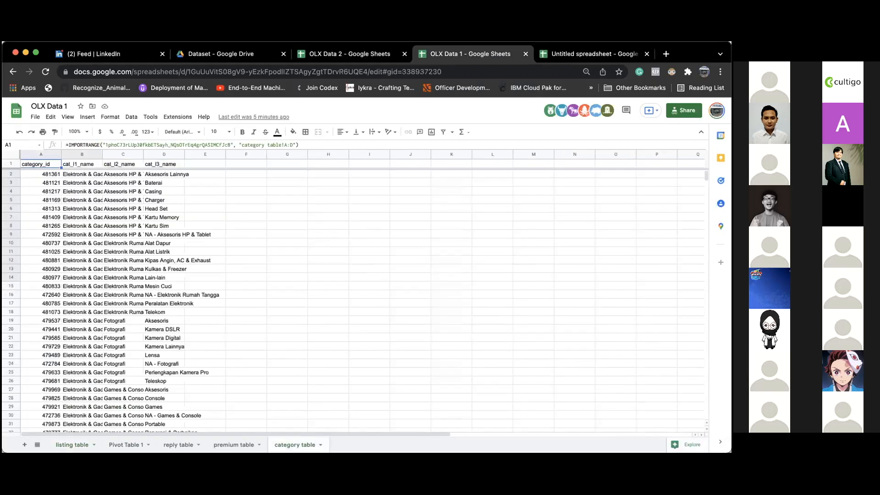
pyautogui.press('BackSpace')
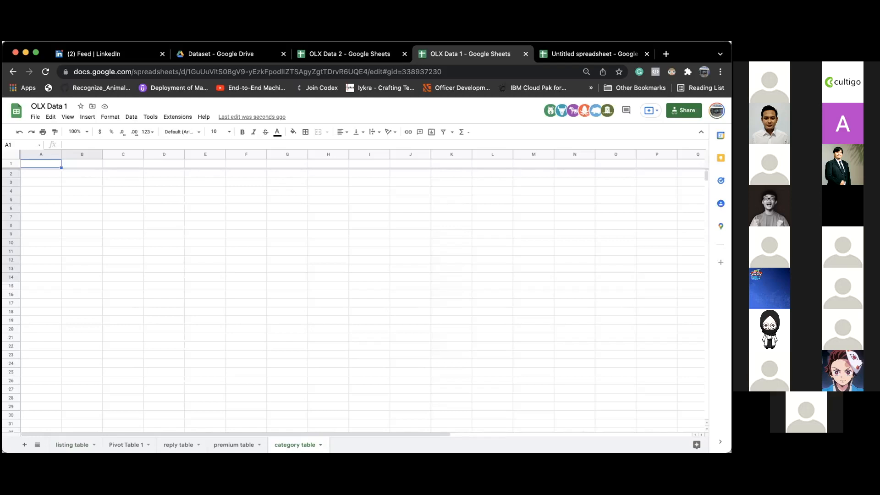
# - Start an =IMPORTRANGE( formula in A1 of the category table sheet
pyautogui.write('=i')
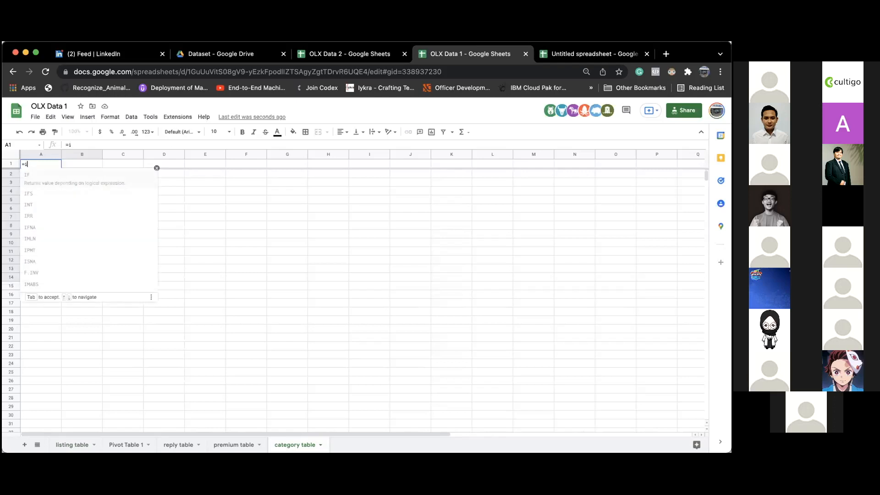
pyautogui.write('mportan')
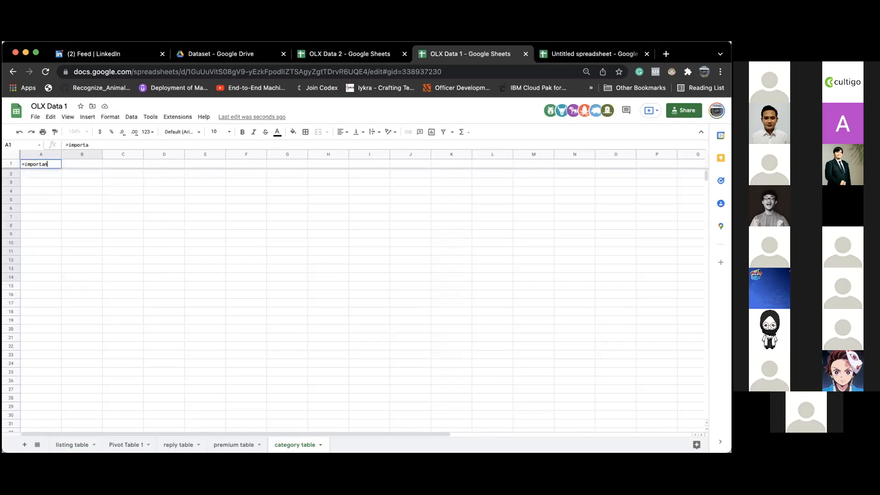
pyautogui.press('BackSpace')
pyautogui.press('BackSpace')
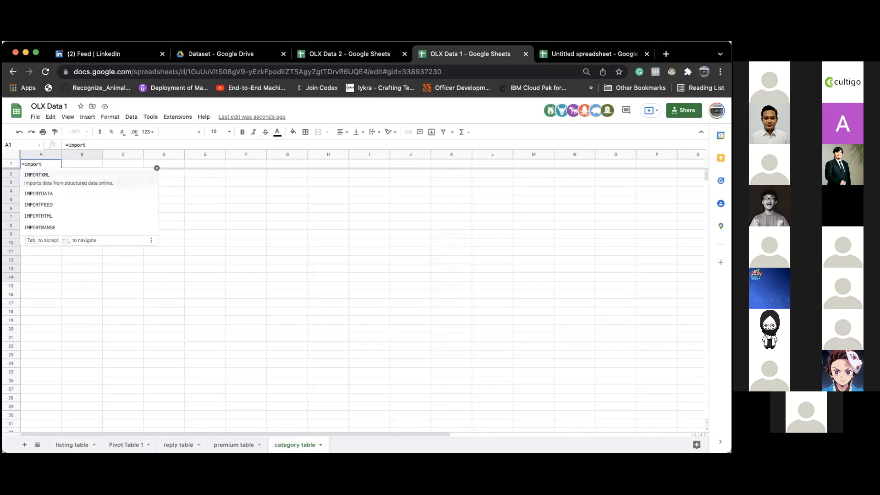
pyautogui.write('range')
pyautogui.press('Tab')
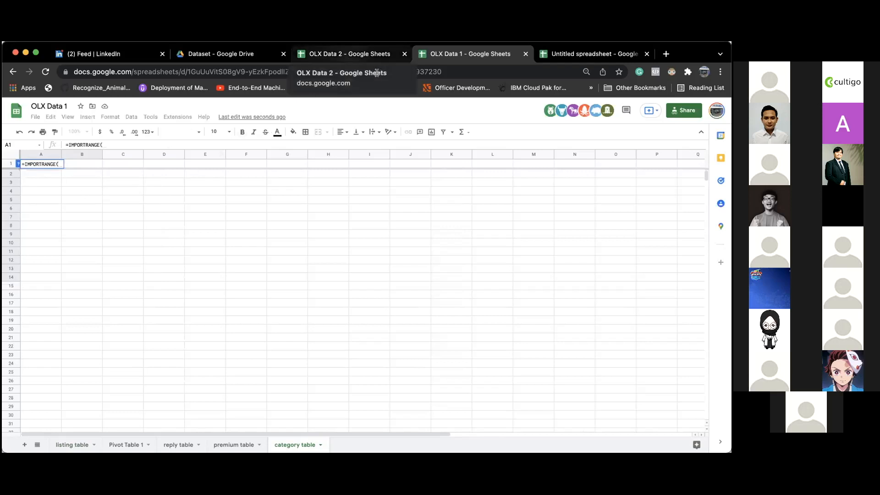
# - Select the spreadsheet ID in OLX Data 2's web address to copy it
pyautogui.click(376, 55)
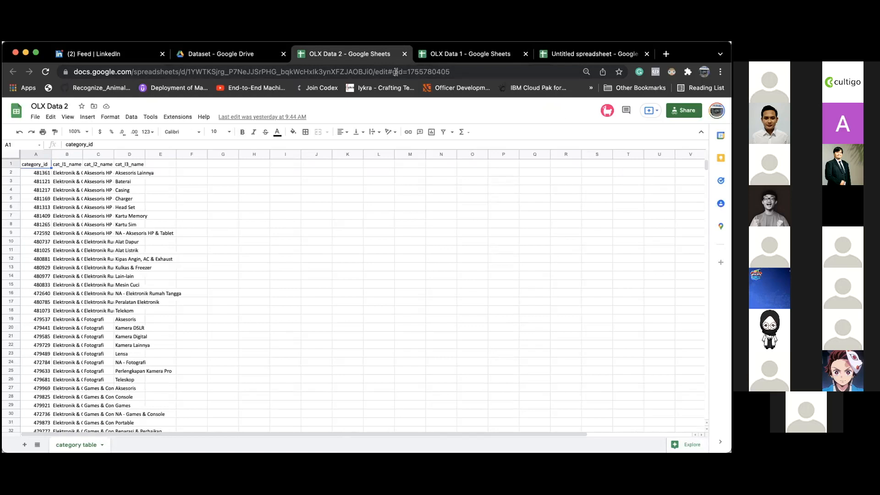
pyautogui.click(321, 72)
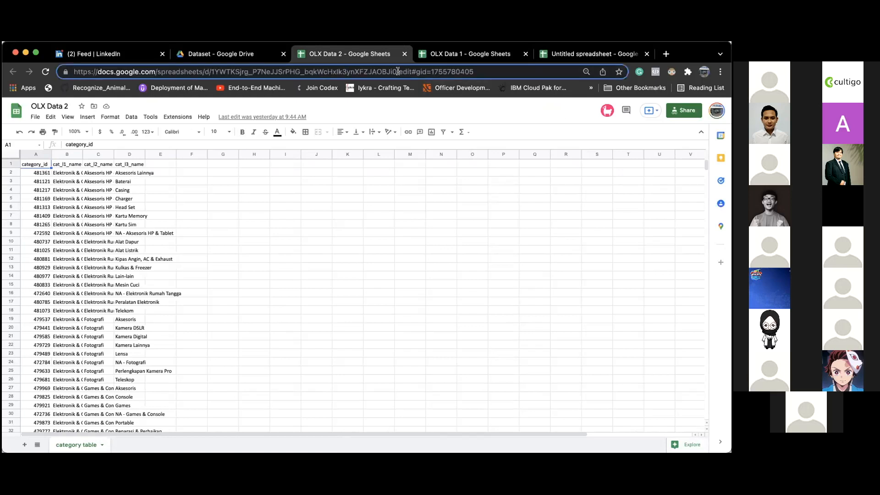
pyautogui.moveTo(395, 71); pyautogui.dragTo(211, 71)
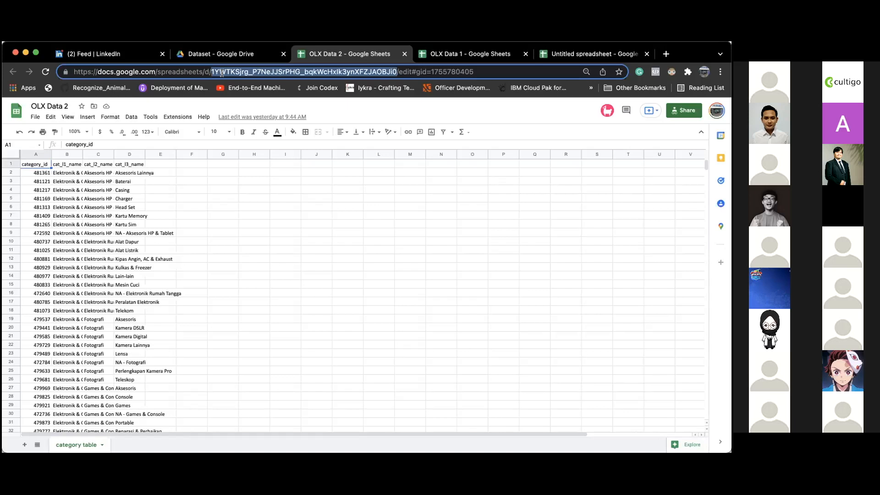
# - Paste the OLX Data 2 spreadsheet ID, in quotes, as IMPORTRANGE's first argument
pyautogui.click(466, 55)
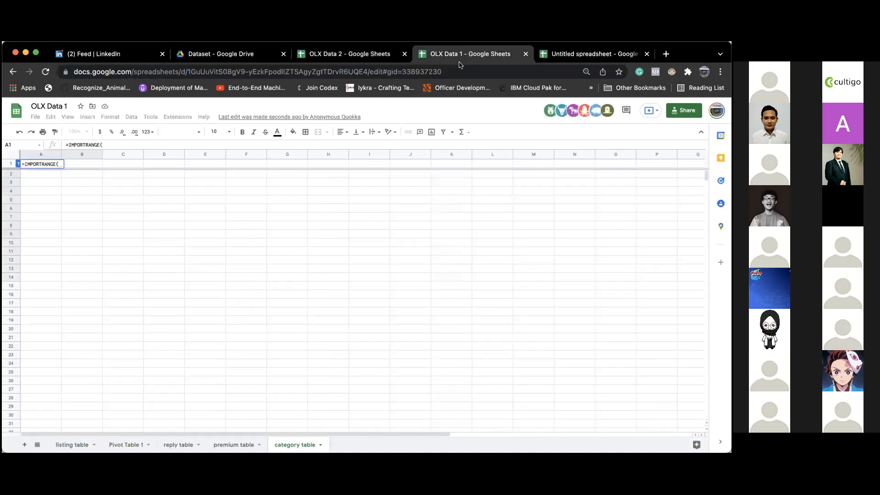
pyautogui.write('"')
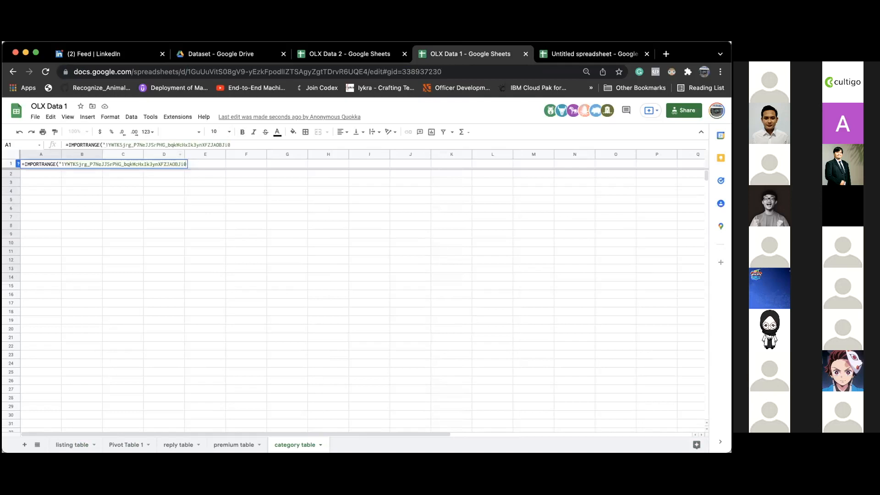
pyautogui.write('";')
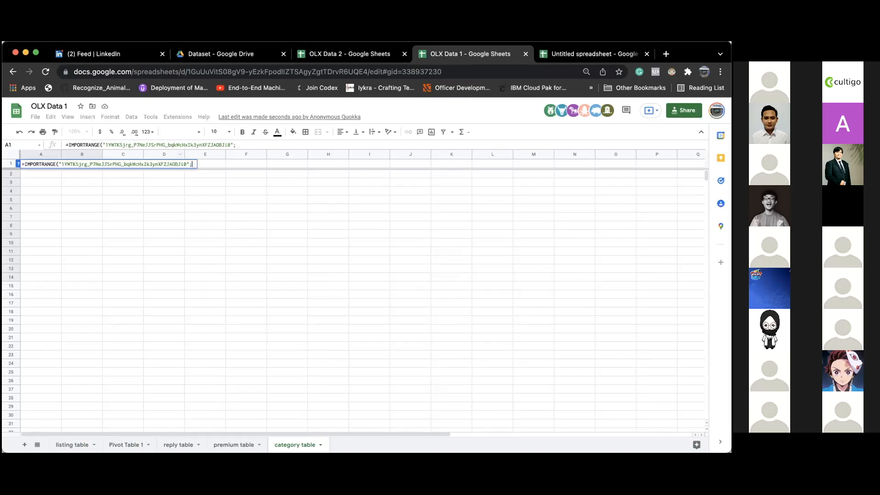
pyautogui.write('"')
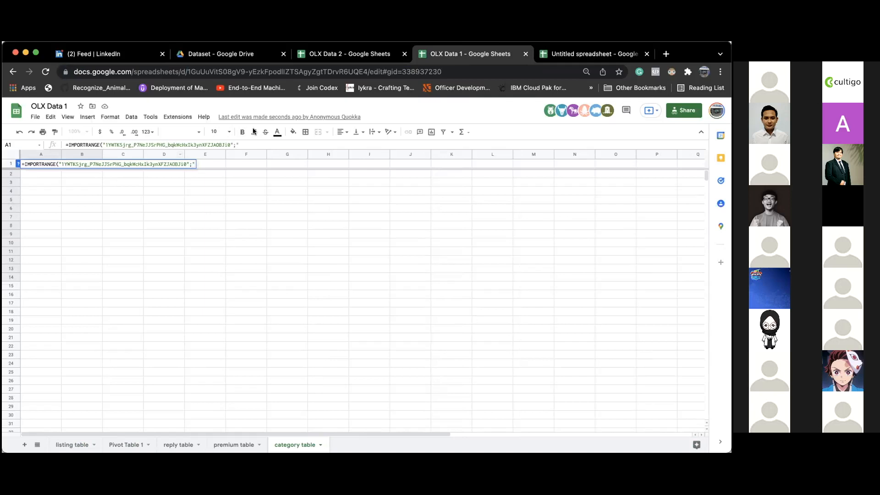
# - Finish the formula with range "category table!A:D" and commit it
pyautogui.click(373, 54)
pyautogui.rightClick(80, 444)
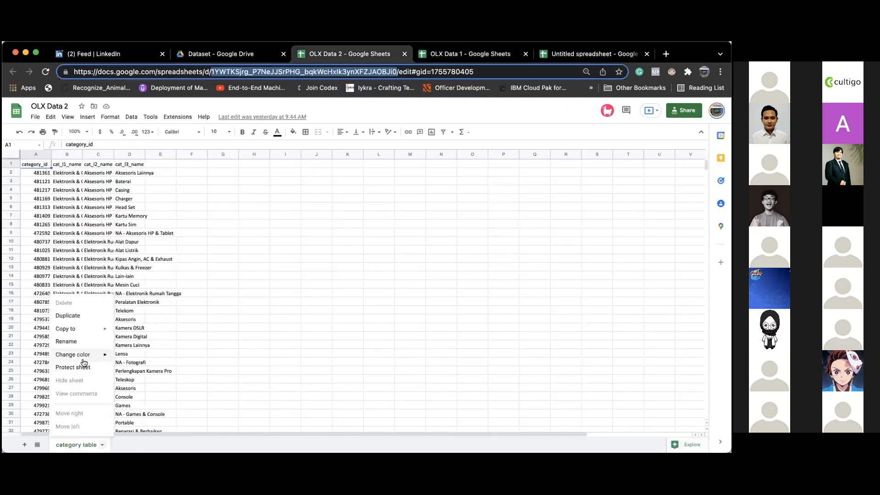
pyautogui.click(78, 342)
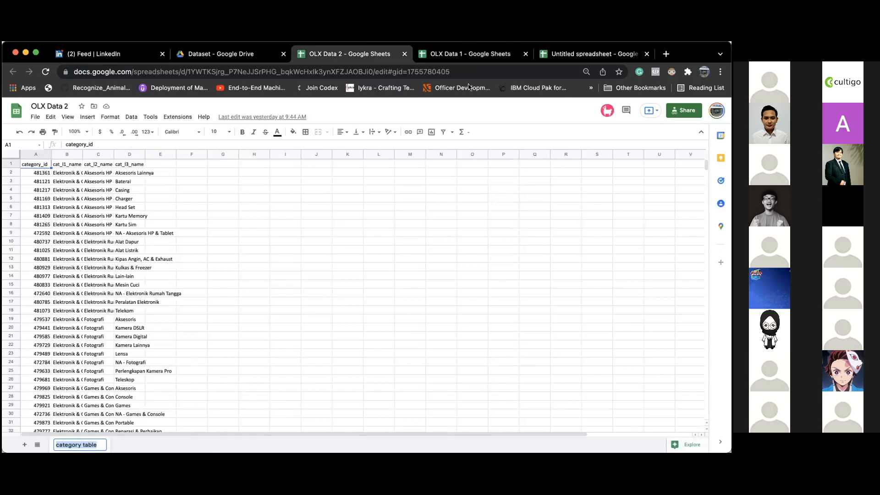
pyautogui.click(468, 54)
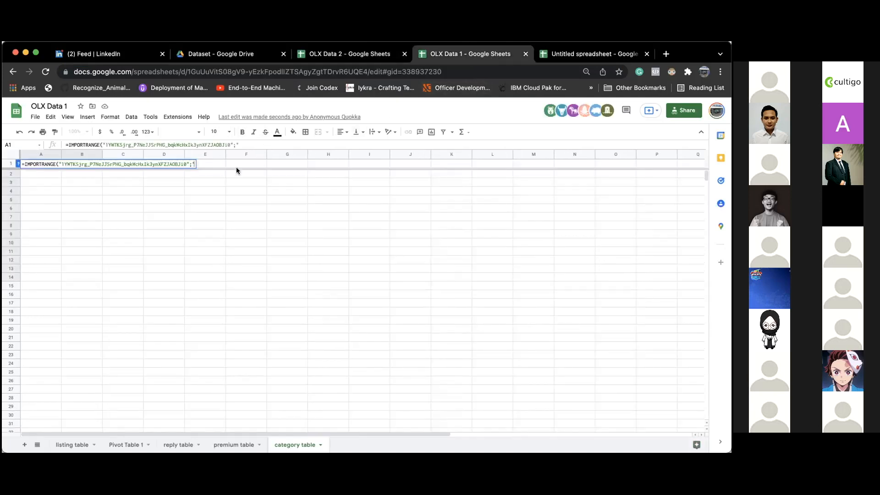
pyautogui.write('category table')
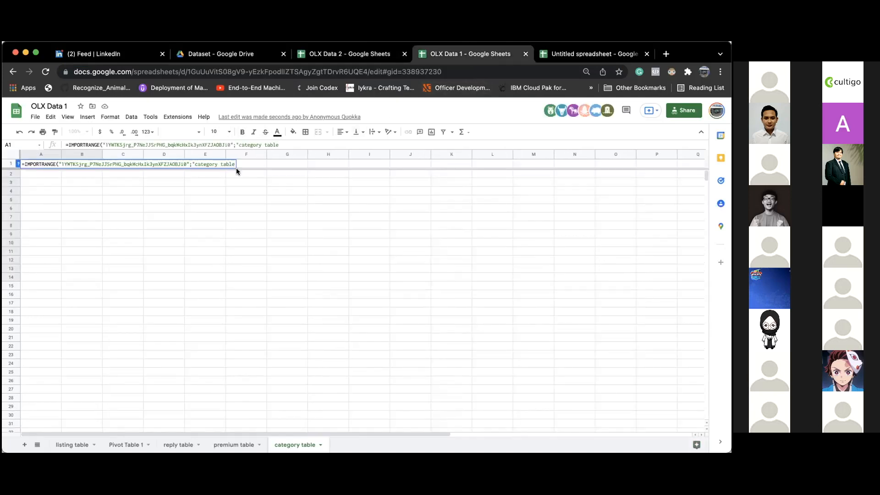
pyautogui.click(375, 54)
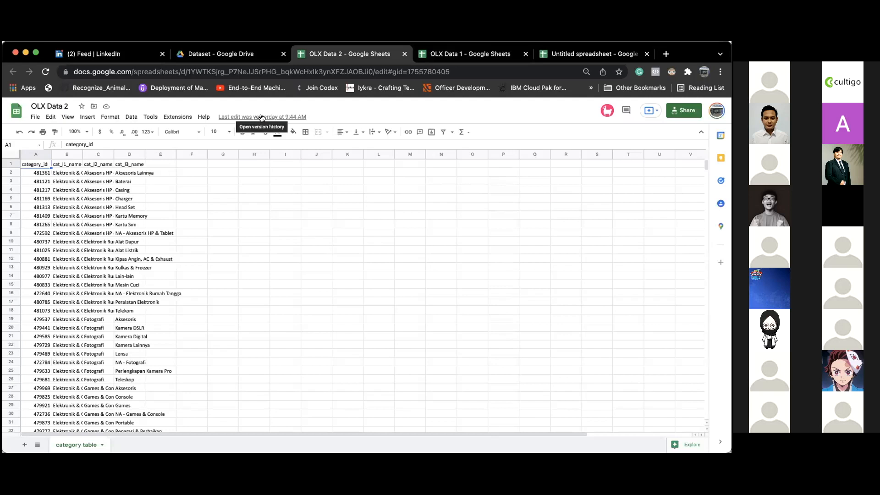
pyautogui.click(443, 58)
pyautogui.write('A:D"')
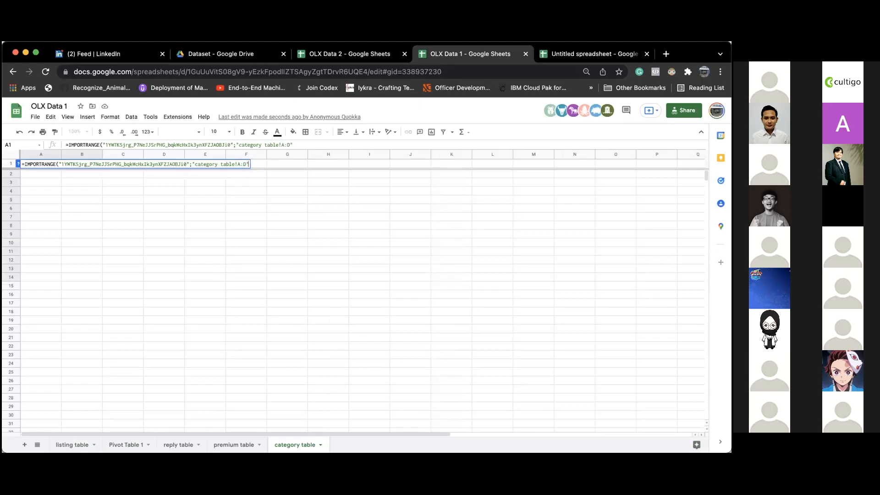
pyautogui.write(')')
pyautogui.press('Return')
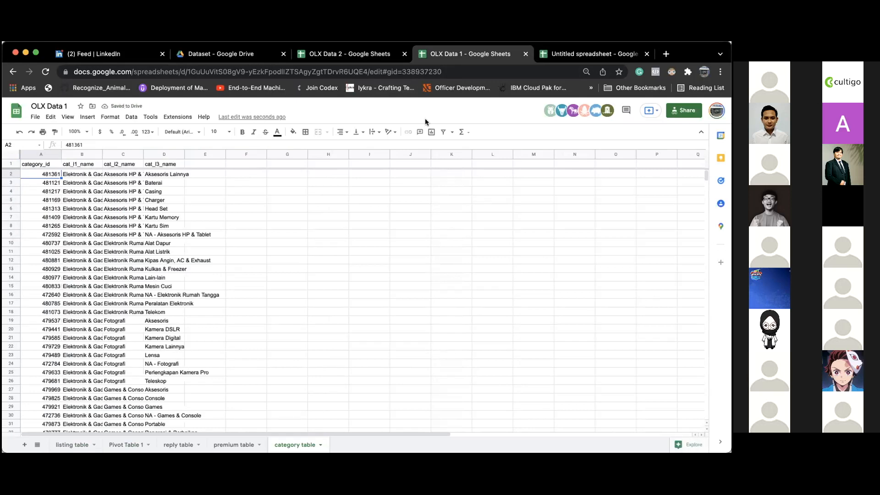
pyautogui.click(291, 164)
pyautogui.write('#N/A')
pyautogui.press('Return')
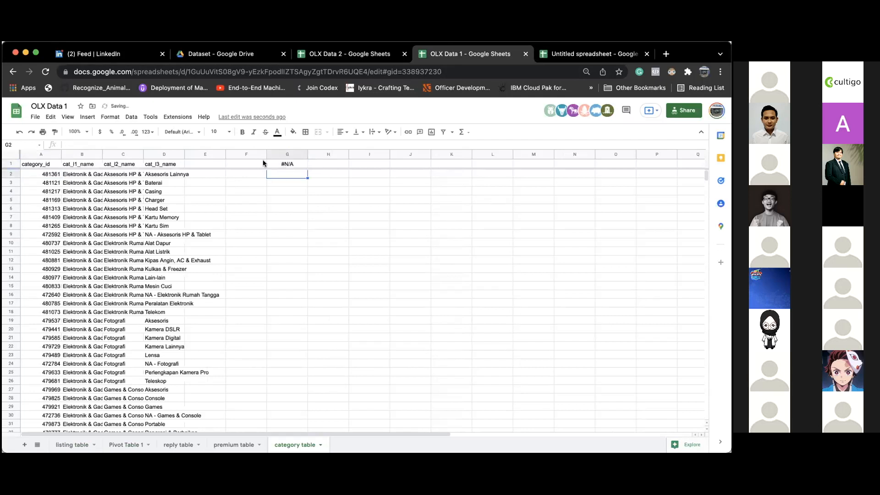
pyautogui.click(291, 163)
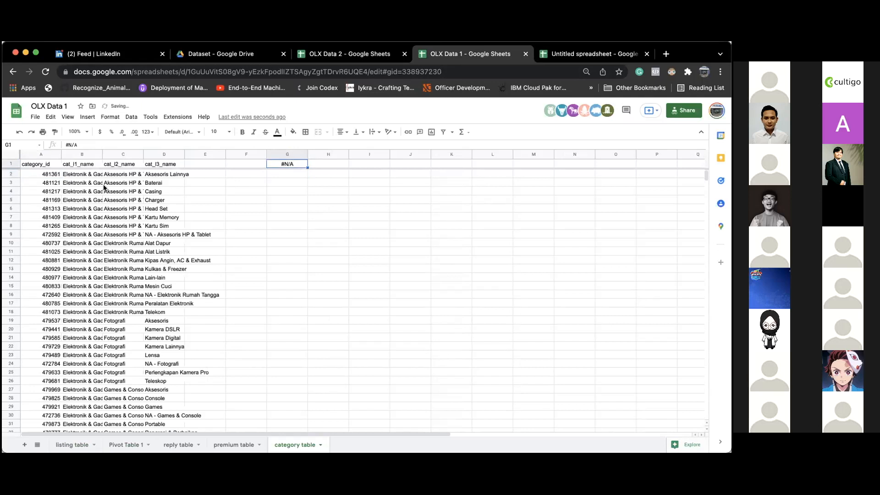
pyautogui.click(48, 164)
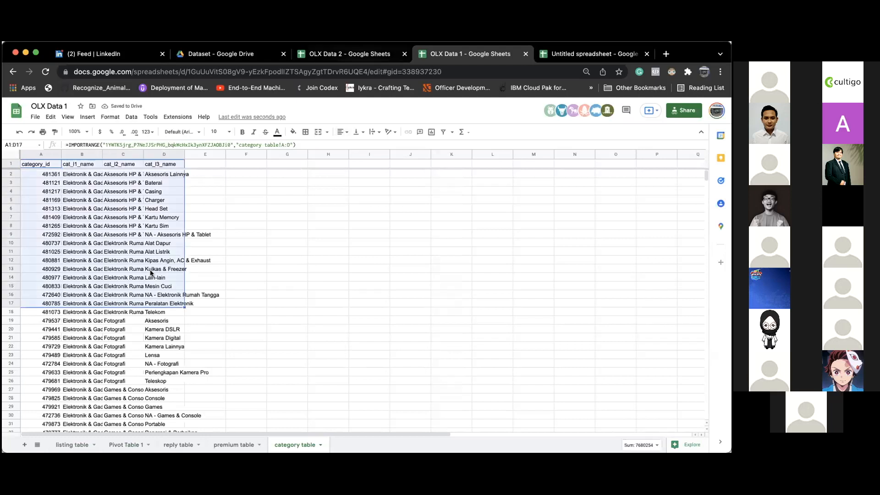
# - Add test row 421 (11111, Ari, sadasd, Mobil CBU) in OLX Data 2, then check OLX Data 1
pyautogui.click(379, 49)
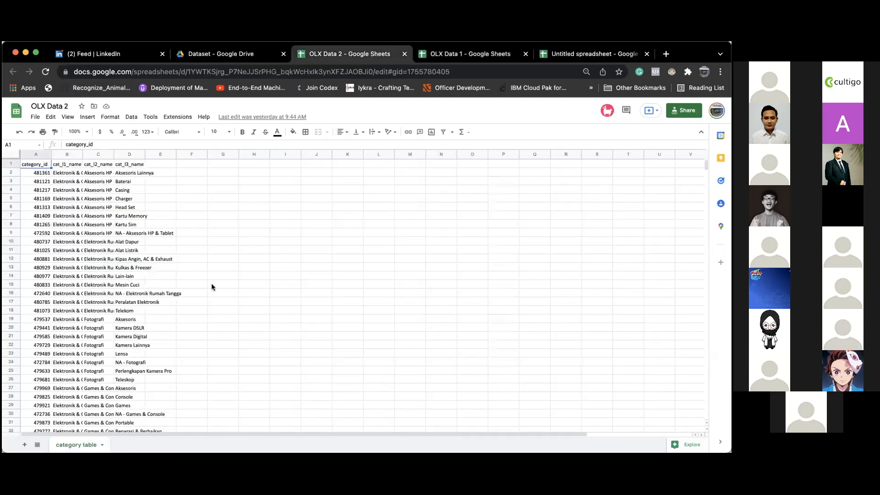
pyautogui.click(47, 339)
pyautogui.press('super+Down')
pyautogui.press('Down')
pyautogui.write('11111')
pyautogui.press('Tab')
pyautogui.write('Ari')
pyautogui.press('Tab')
pyautogui.write('sadasd')
pyautogui.press('Tab')
pyautogui.write('Mobil CBU')
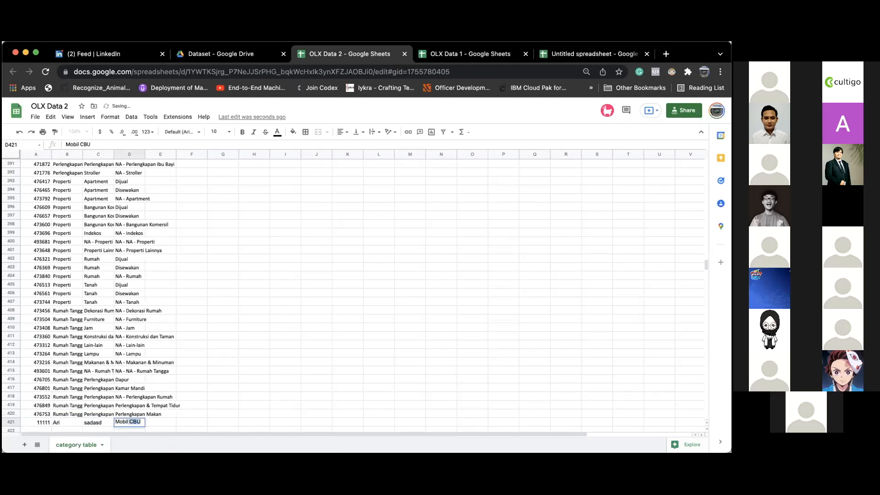
pyautogui.press('Return')
pyautogui.click(463, 54)
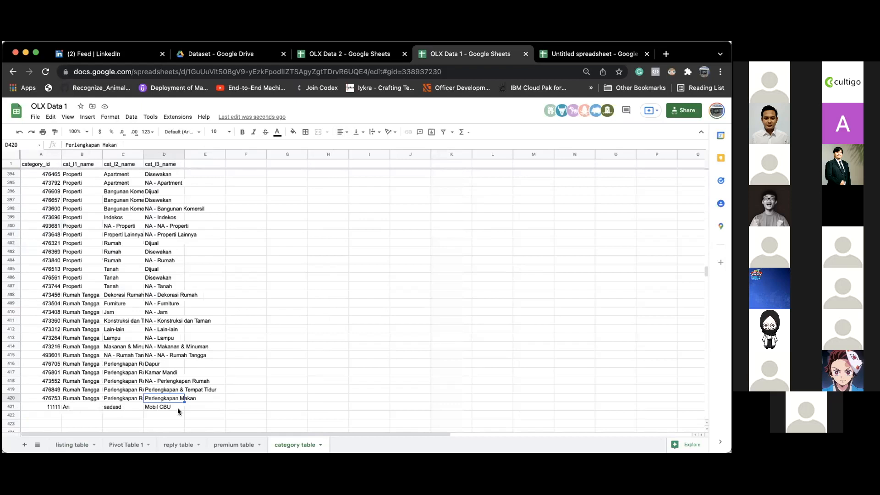
# - Clear test row 421 in OLX Data 2 and recheck OLX Data 1's import
pyautogui.click(380, 54)
pyautogui.click(40, 410)
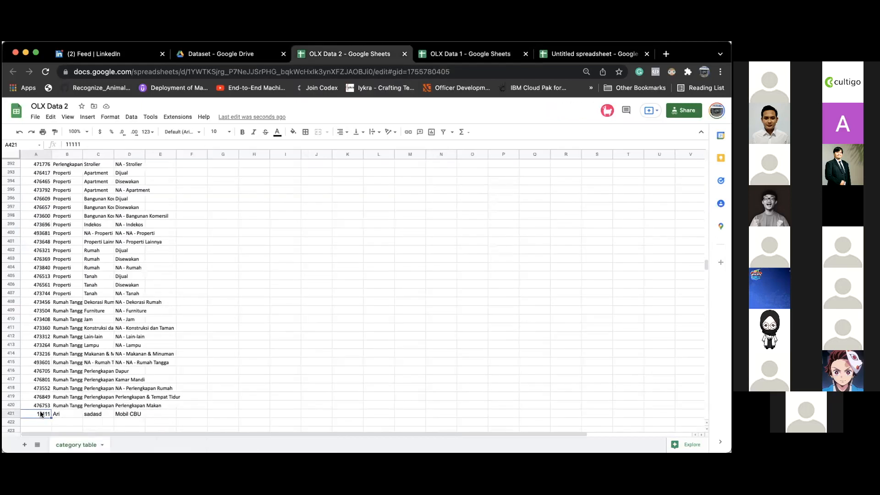
pyautogui.hotkey('shift', 'Right')
pyautogui.hotkey('shift', 'Right')
pyautogui.hotkey('shift', 'Right')
pyautogui.press('Delete')
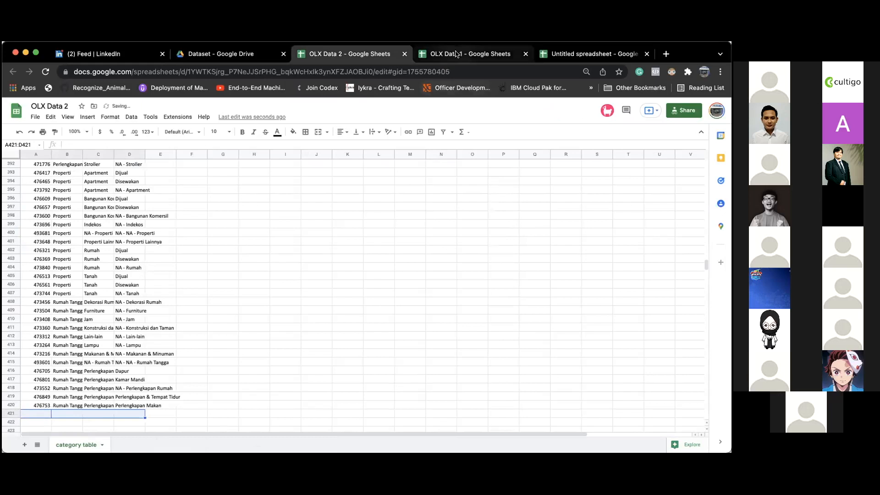
pyautogui.click(456, 54)
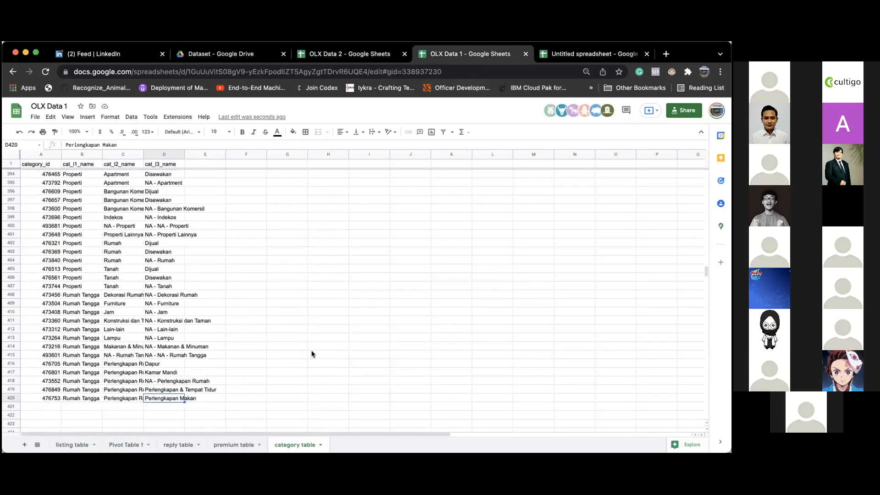
# - Auto-fit column D (cat_l3_name) to its longest category name
pyautogui.doubleClick(183, 154)
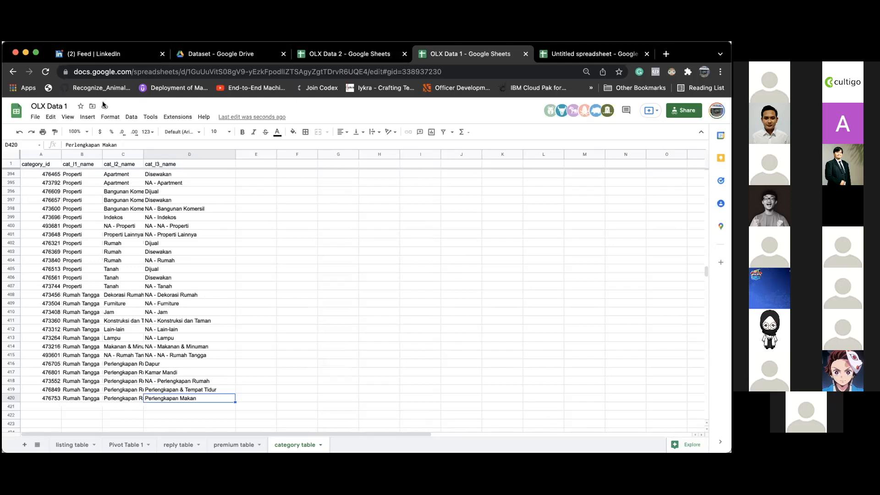
# - Advance the slideshow to the Pivot Table slide, then return to OLX Data 1
pyautogui.press('super+Tab')
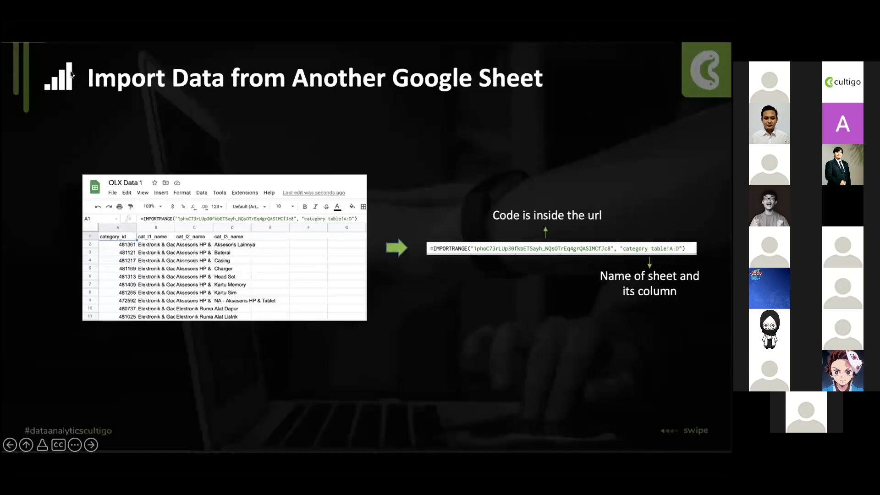
pyautogui.click(153, 127)
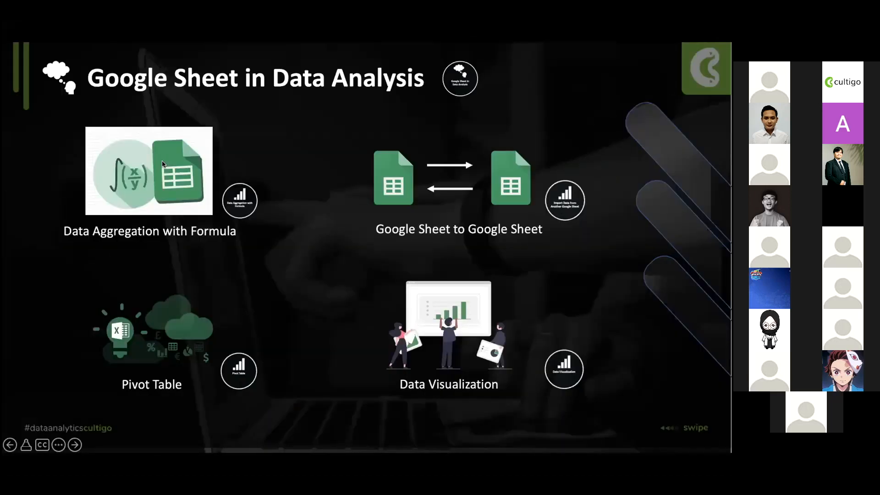
pyautogui.click(162, 165)
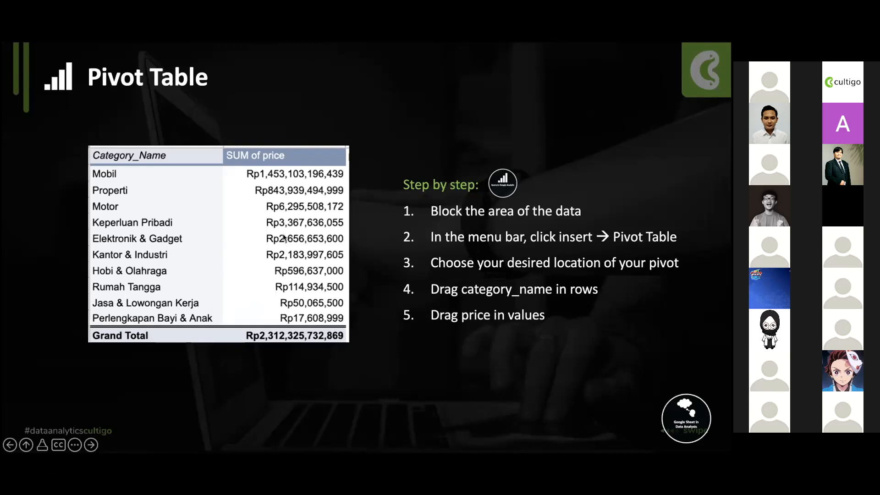
pyautogui.press('super+Tab')
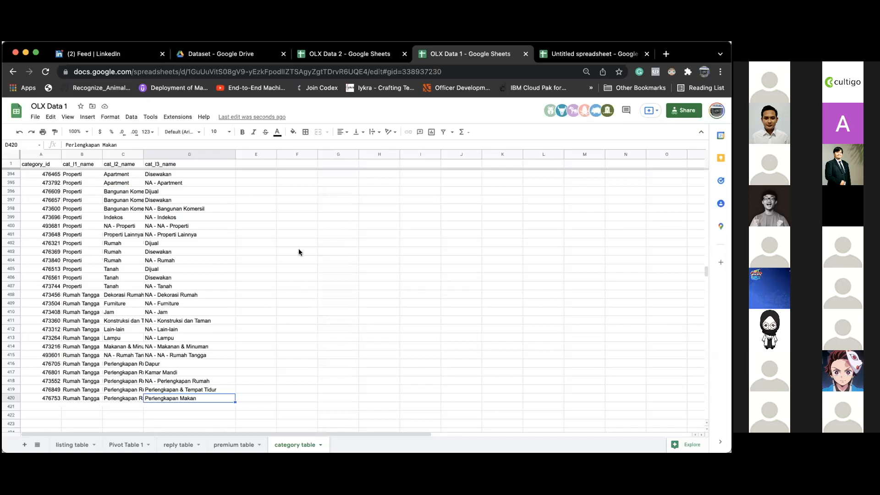
# - On the listing table, delete the old price total in F10780 and return to header F1
pyautogui.click(72, 444)
pyautogui.press('Delete')
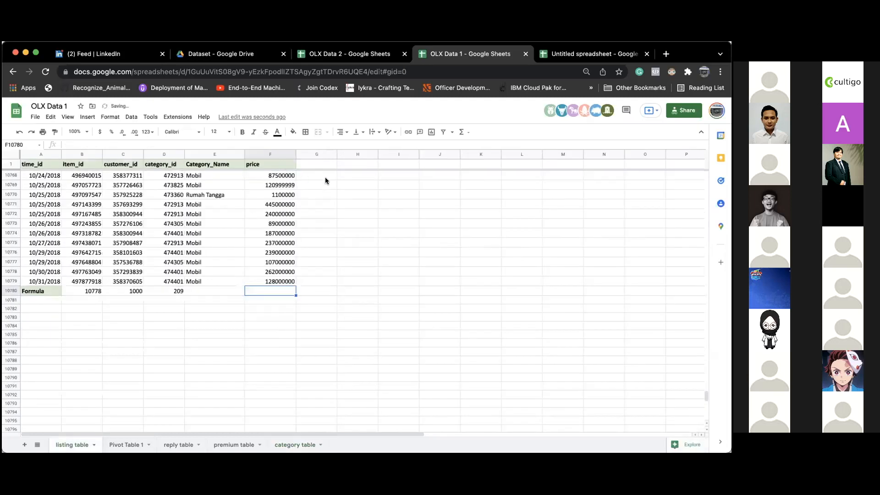
pyautogui.scroll(5, 325, 177)
pyautogui.click(326, 175)
pyautogui.write('=')
pyautogui.press('Escape')
pyautogui.click(293, 155)
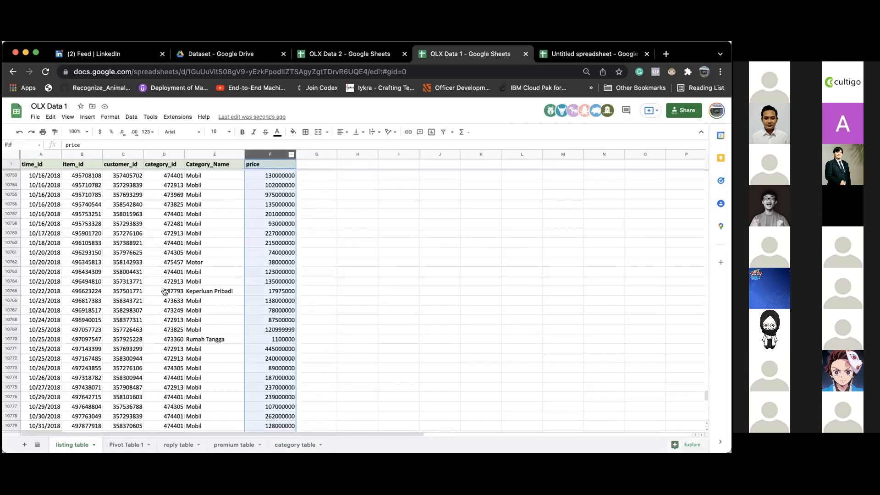
pyautogui.press('super+Up')
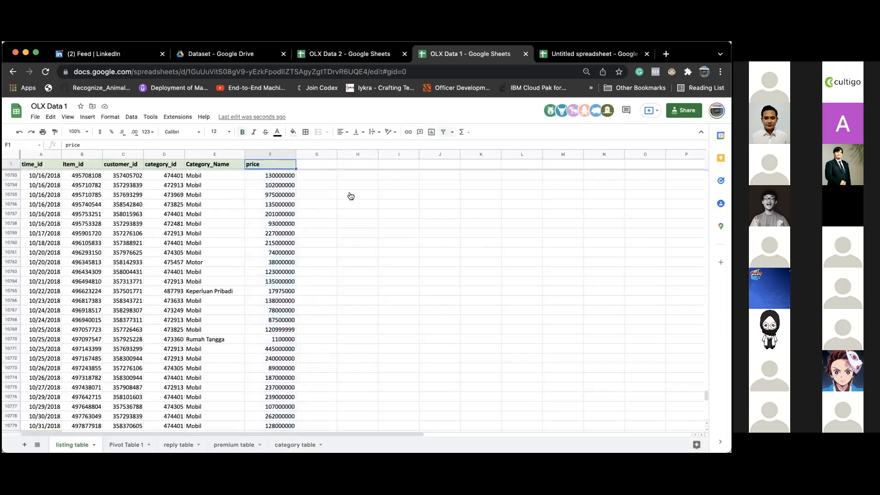
# - Filter by Category_Name and try summing filtered prices F76:F1105, then cancel the sum
pyautogui.click(443, 132)
pyautogui.click(240, 165)
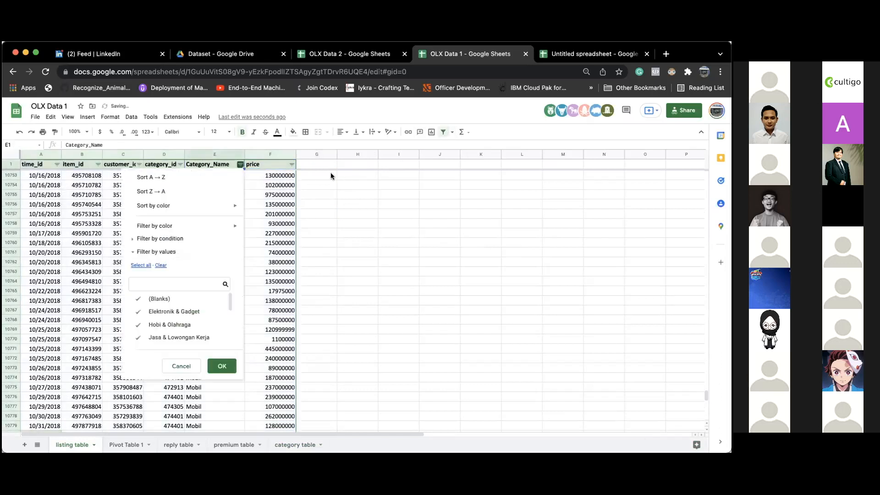
pyautogui.press('Return')
pyautogui.press('Right')
pyautogui.press('Right')
pyautogui.press('Down')
pyautogui.click(241, 183)
pyautogui.press('super+Up')
pyautogui.press('super+Up')
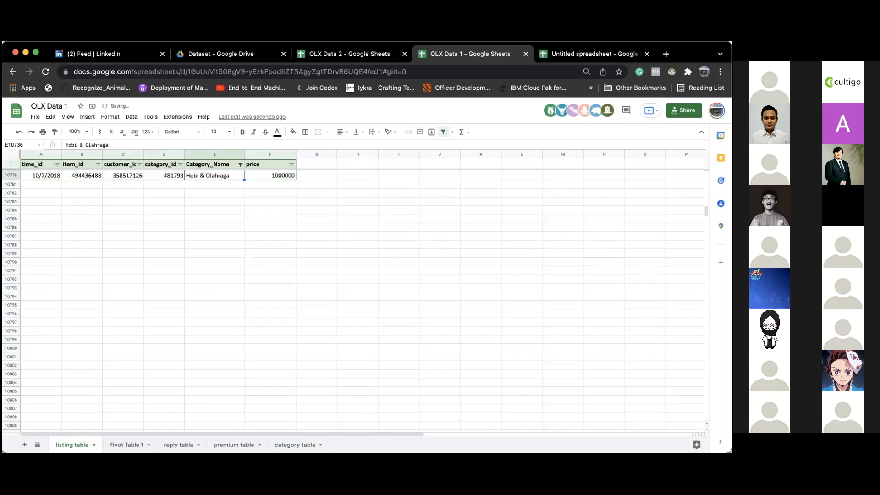
pyautogui.press('Right')
pyautogui.press('Right')
pyautogui.press('Down')
pyautogui.write('=sum(')
pyautogui.moveTo(280, 177); pyautogui.dragTo(282, 338)
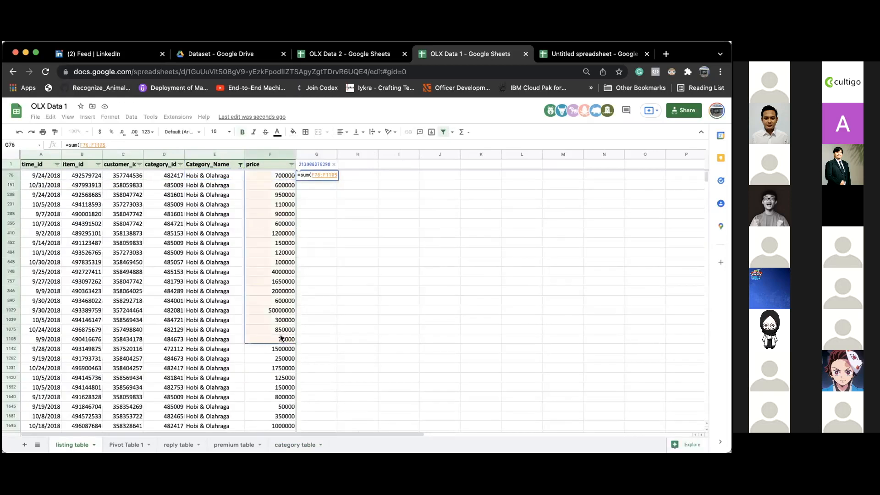
pyautogui.press('Escape')
# - Remove the filter and select the Category_Name and price columns E:F
pyautogui.click(444, 132)
pyautogui.click(302, 216)
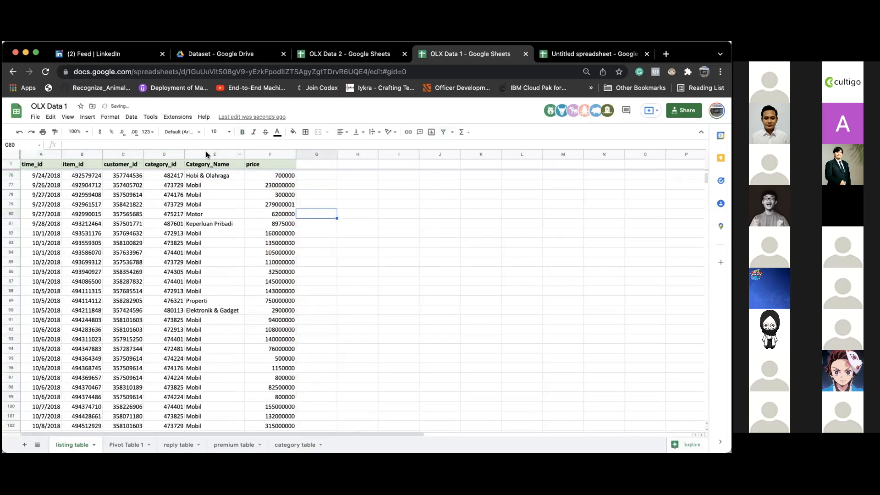
pyautogui.moveTo(242, 154); pyautogui.dragTo(268, 154)
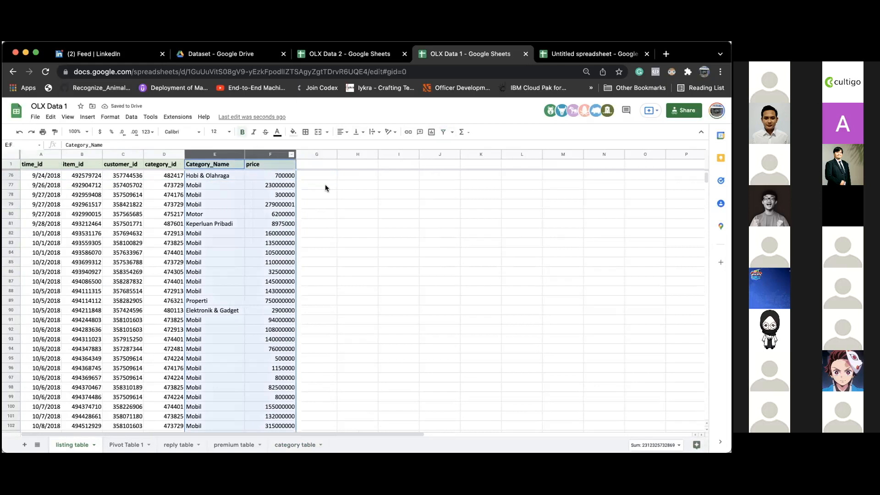
# - Create a pivot table on a new sheet with Category_Name rows and SUM of price values
pyautogui.click(87, 119)
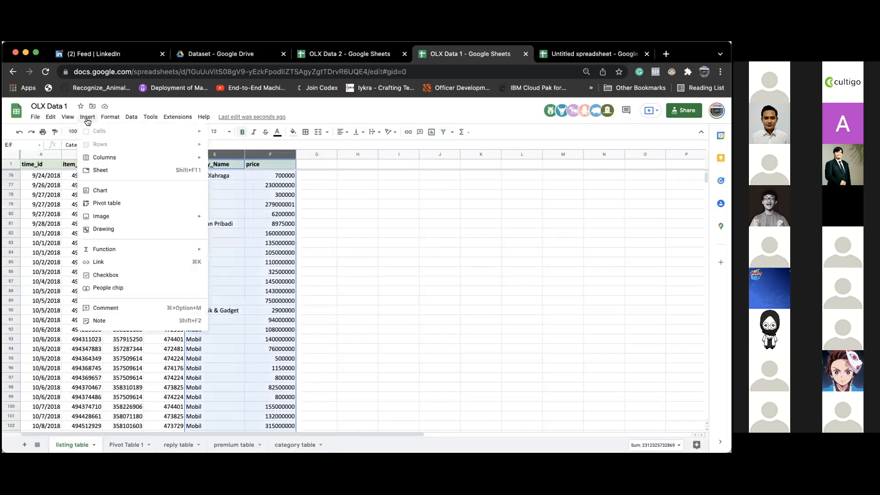
pyautogui.click(114, 203)
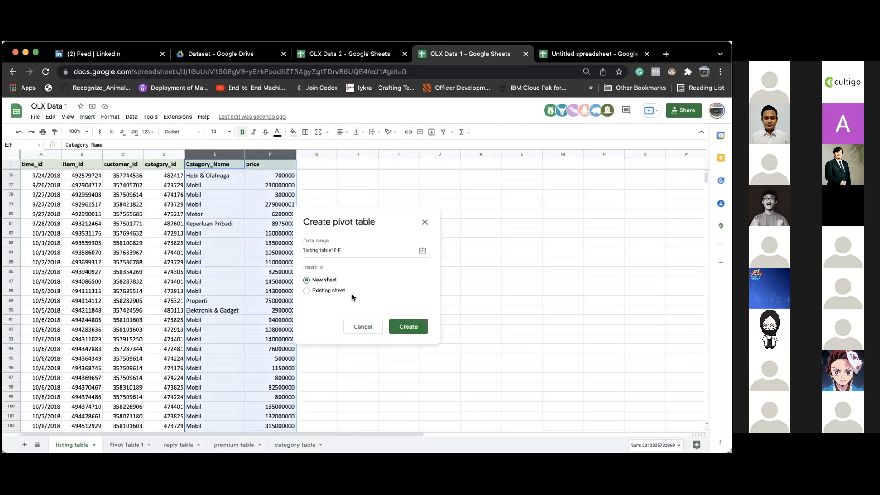
pyautogui.click(419, 331)
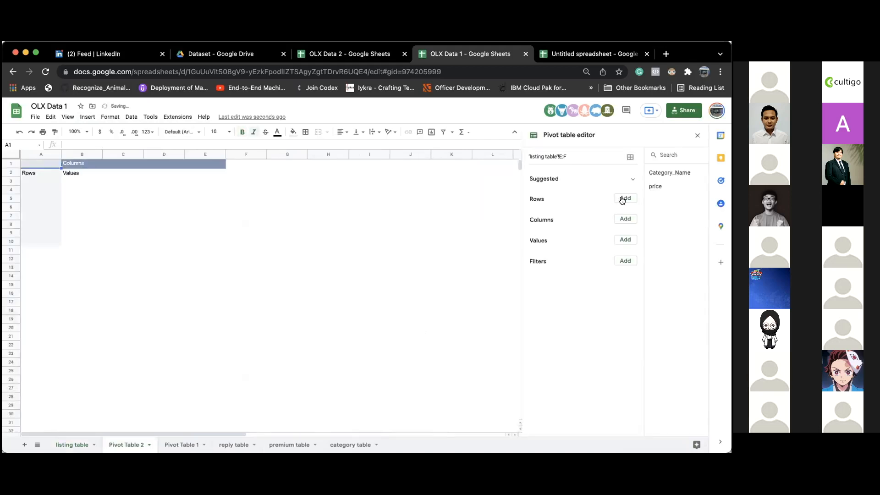
pyautogui.click(626, 198)
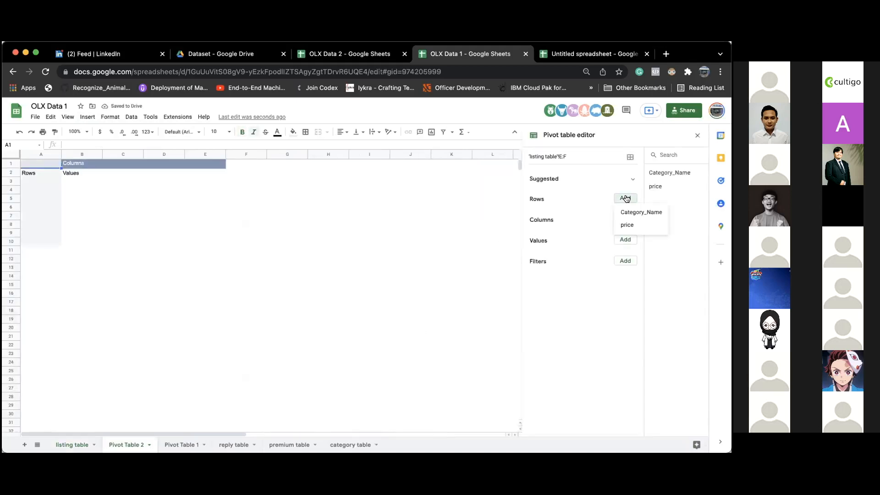
pyautogui.click(631, 212)
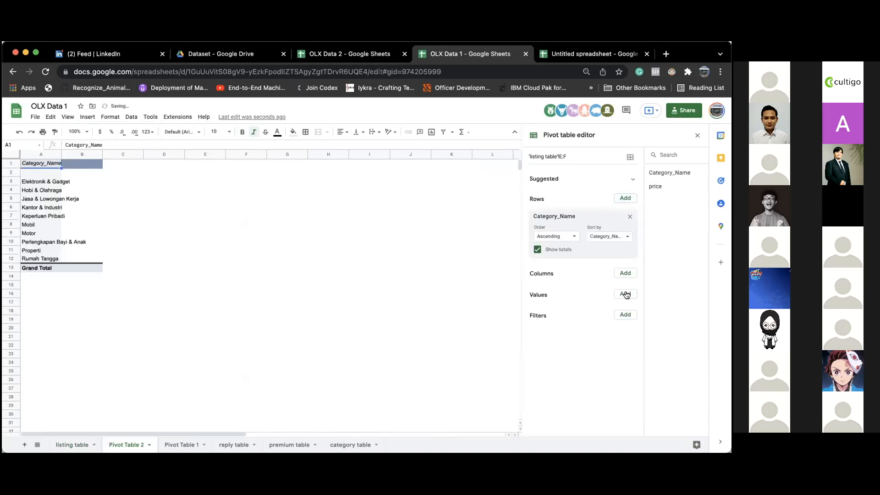
pyautogui.click(626, 294)
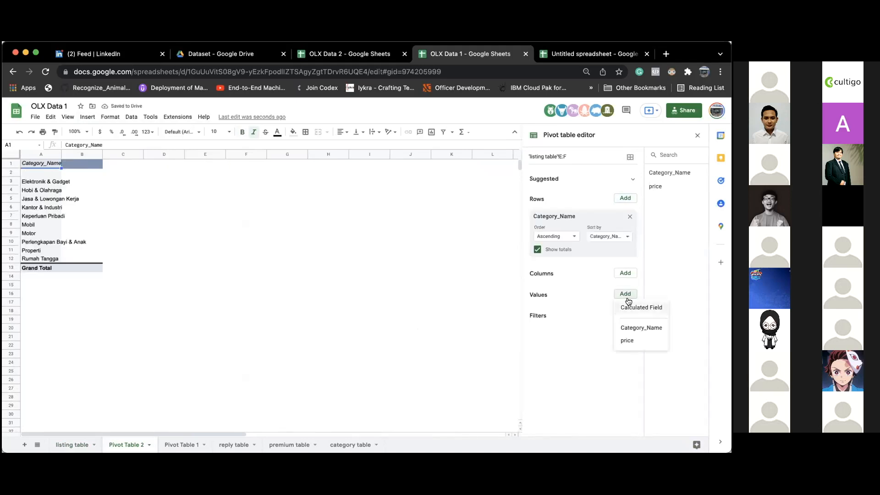
pyautogui.click(627, 340)
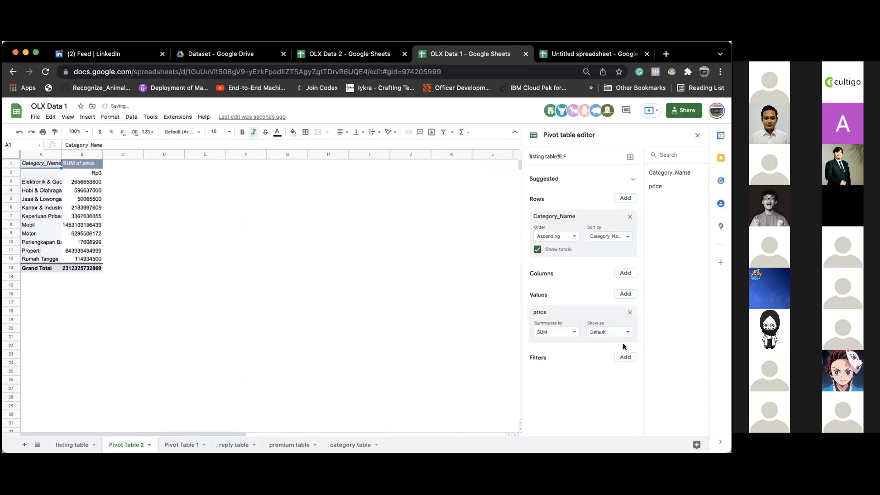
pyautogui.click(546, 331)
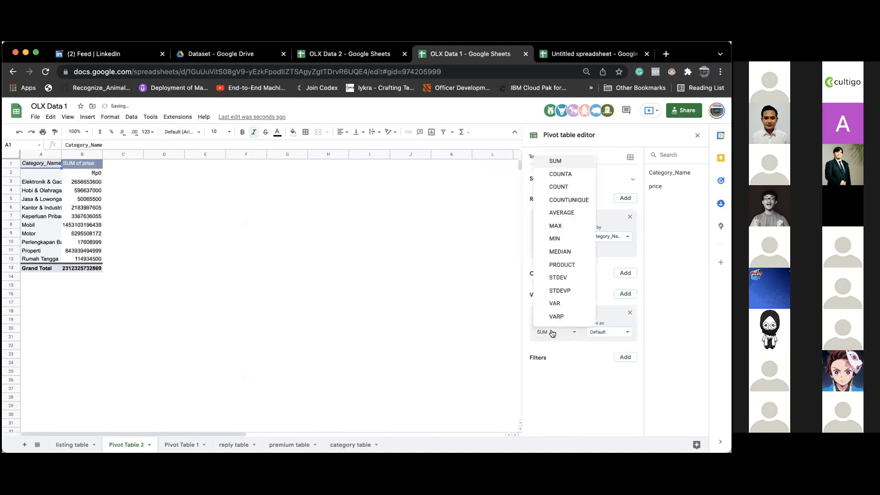
pyautogui.click(446, 233)
# - Add a Category_Name filter to the pivot that excludes (Blanks)
pyautogui.click(58, 165)
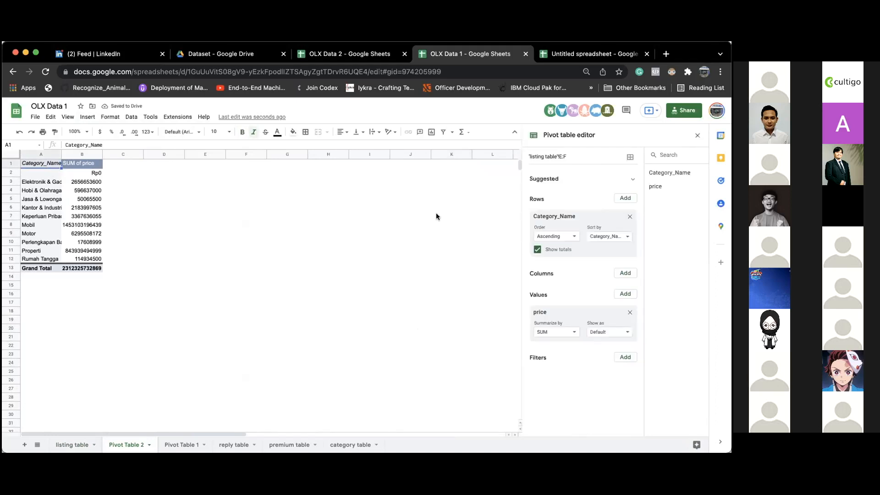
pyautogui.click(625, 358)
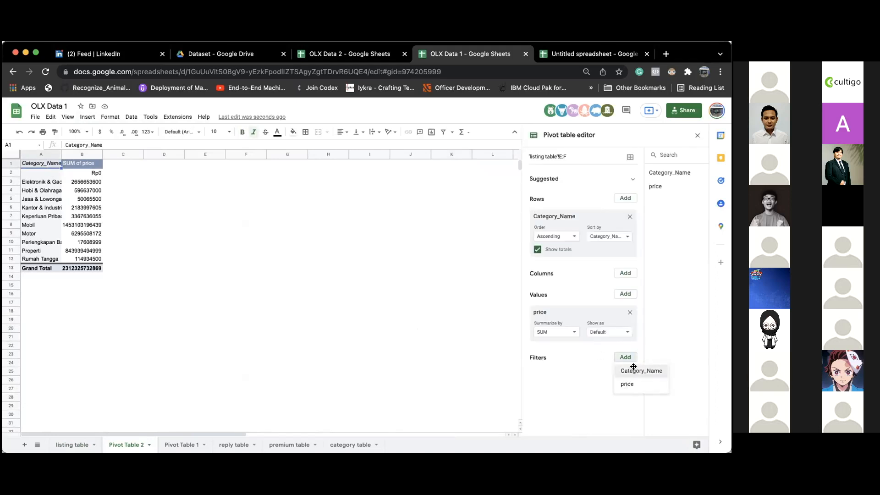
pyautogui.click(631, 369)
pyautogui.click(588, 395)
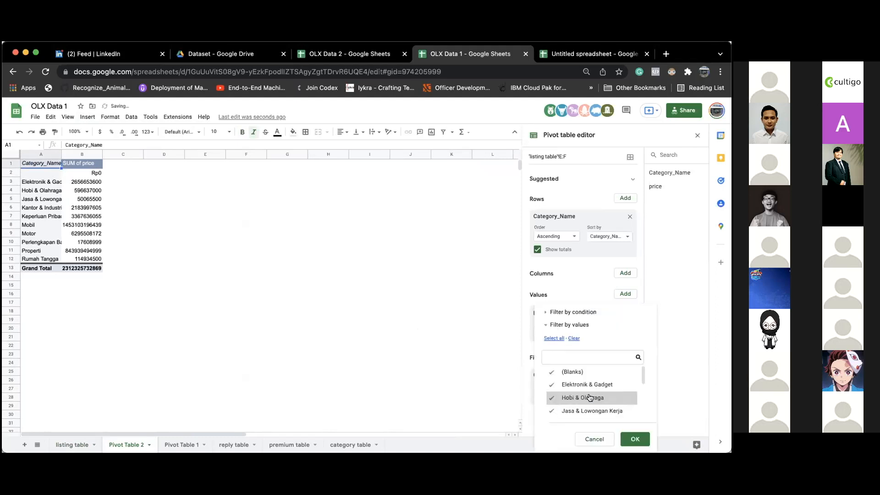
pyautogui.click(592, 374)
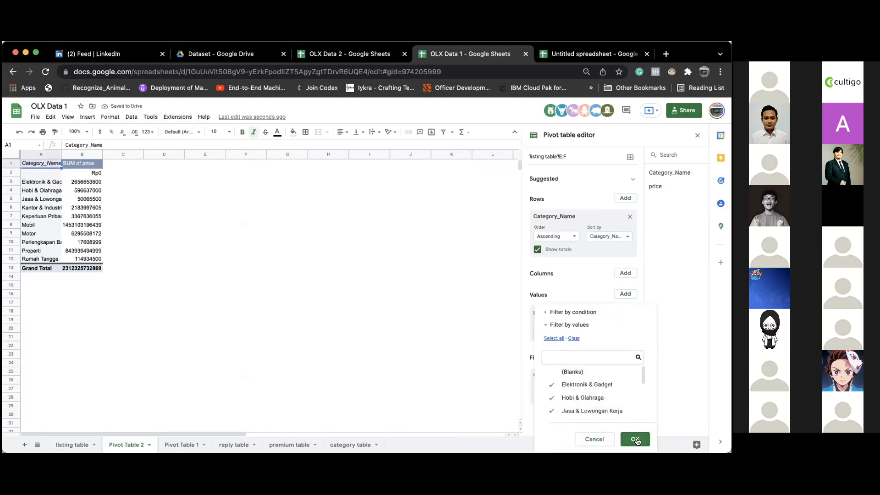
pyautogui.click(635, 439)
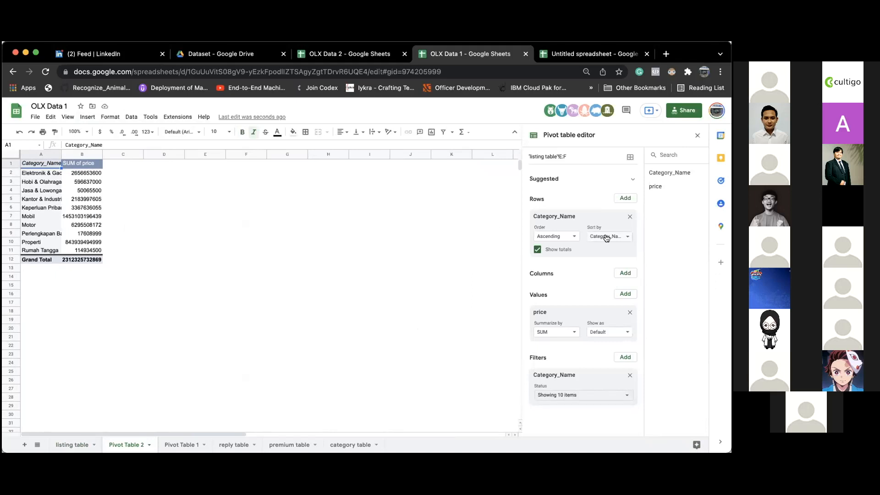
# - Sort the pivot categories by SUM of price in descending order
pyautogui.click(606, 236)
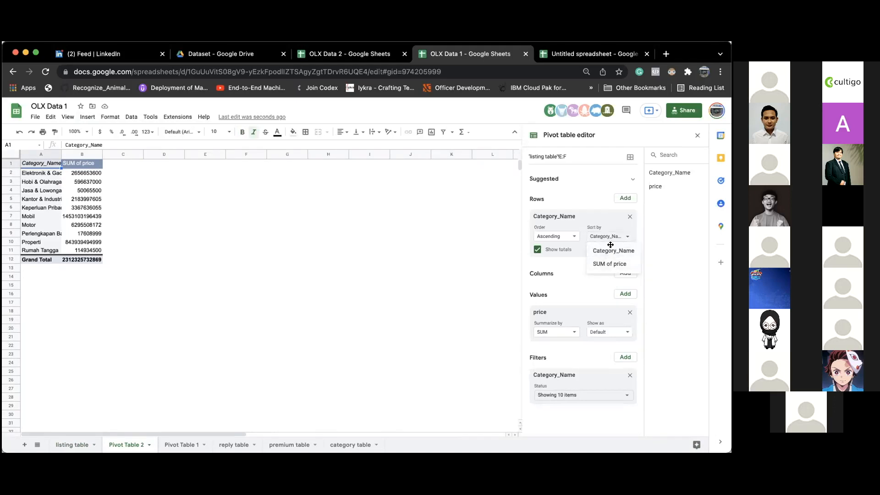
pyautogui.click(613, 224)
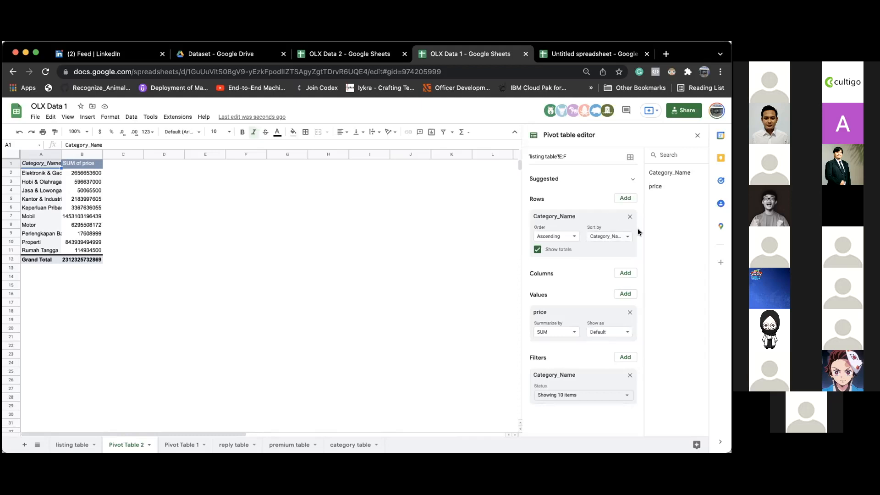
pyautogui.click(608, 238)
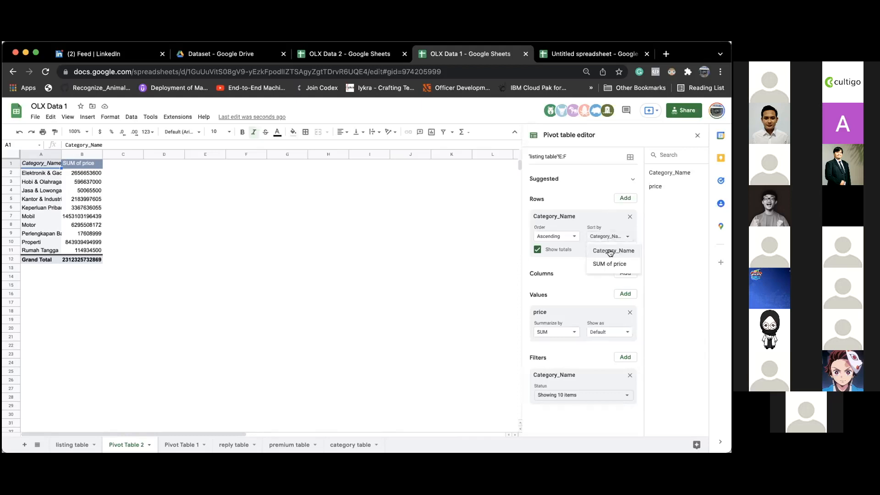
pyautogui.click(610, 264)
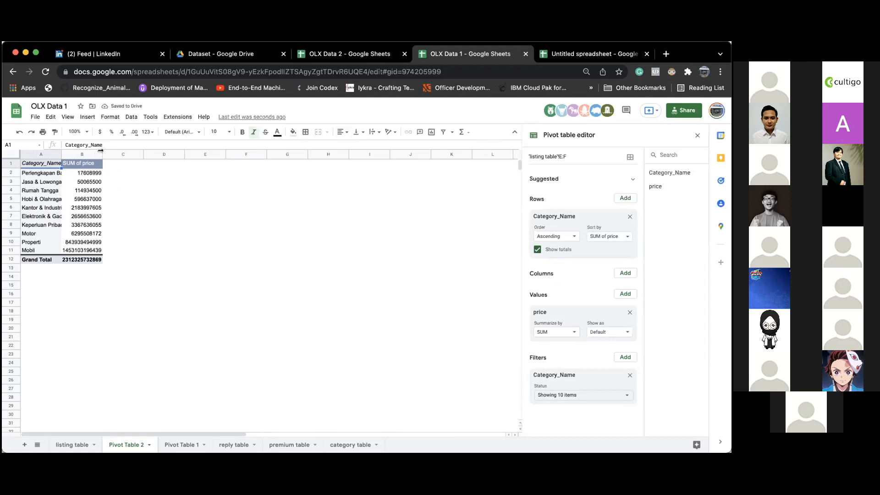
pyautogui.moveTo(102, 153)
pyautogui.mouseDown()
pyautogui.moveTo(137, 154)
pyautogui.moveTo(105, 154)
pyautogui.mouseUp()
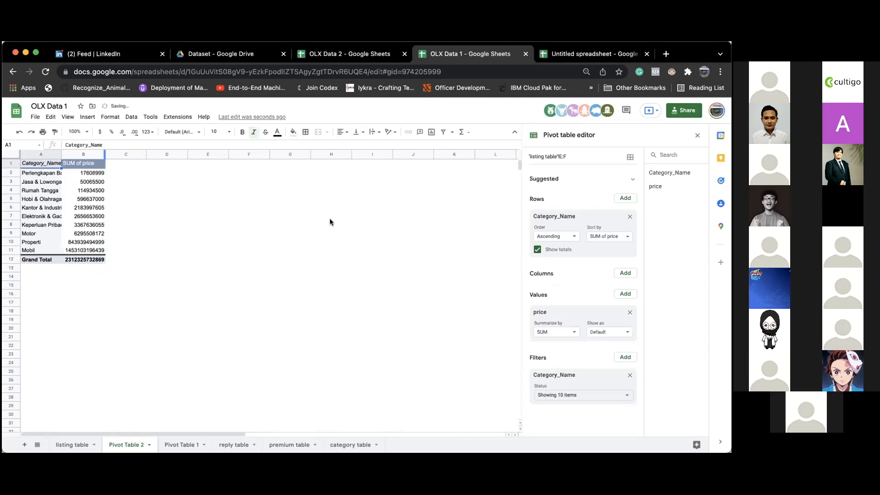
pyautogui.click(560, 236)
pyautogui.click(555, 264)
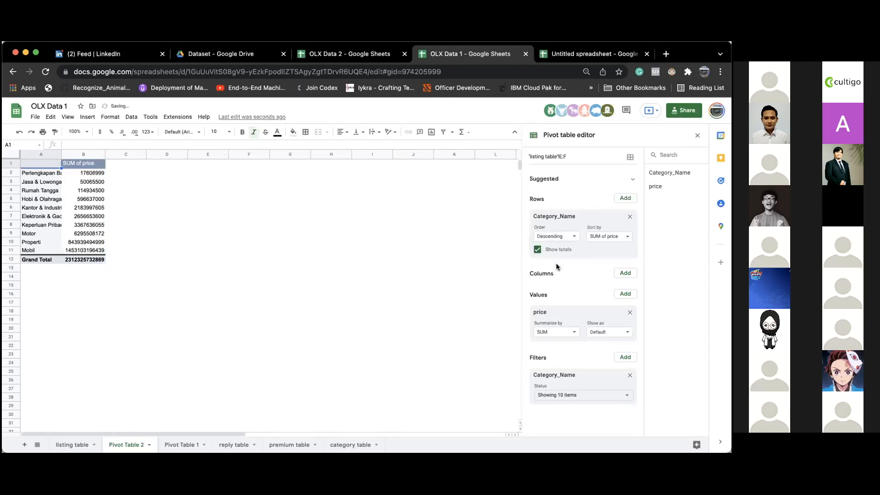
# - Widen columns A and B so full category names and price totals show
pyautogui.moveTo(105, 154); pyautogui.dragTo(124, 154)
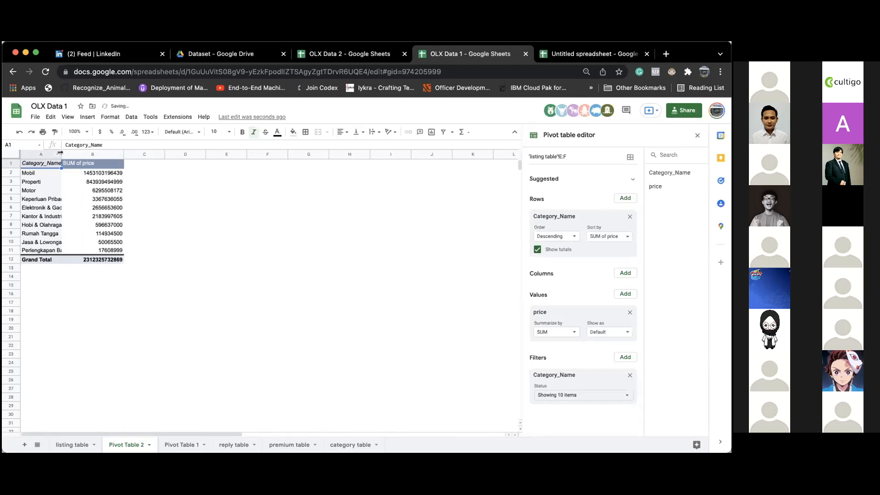
pyautogui.moveTo(61, 154); pyautogui.dragTo(88, 154)
pyautogui.click(169, 162)
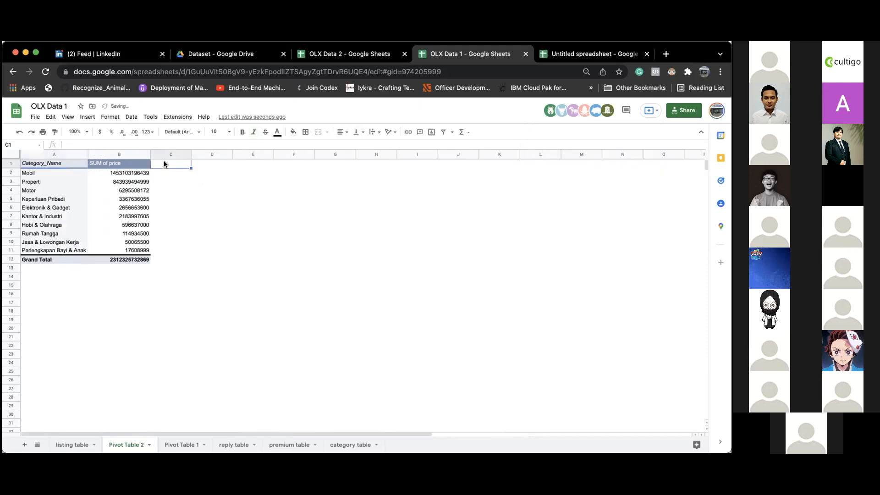
pyautogui.moveTo(149, 154); pyautogui.dragTo(137, 152)
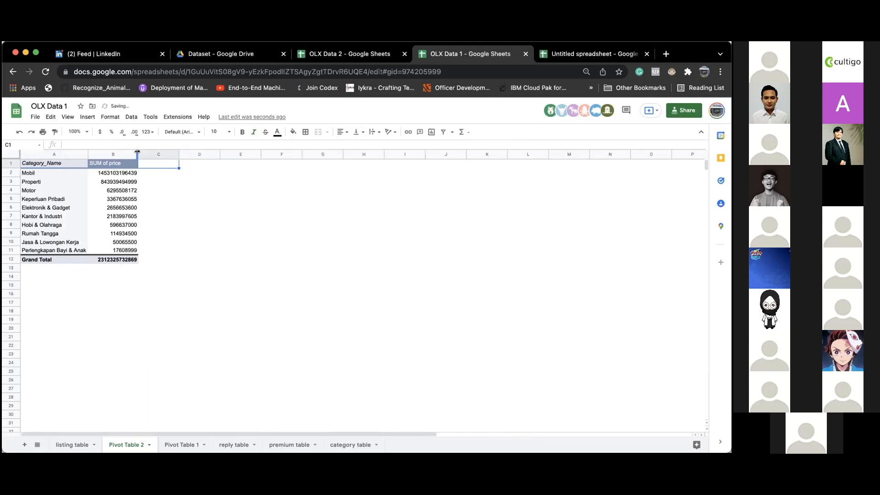
pyautogui.press('Down')
pyautogui.press('Down')
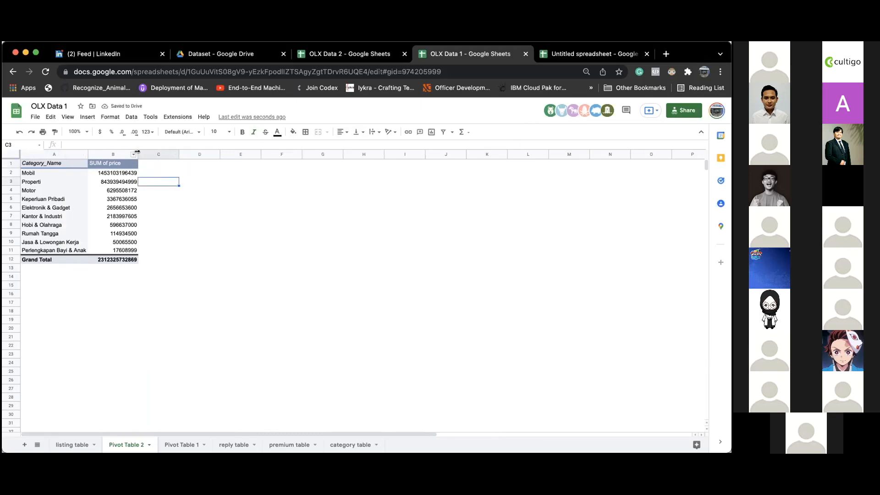
pyautogui.moveTo(137, 152); pyautogui.dragTo(145, 151)
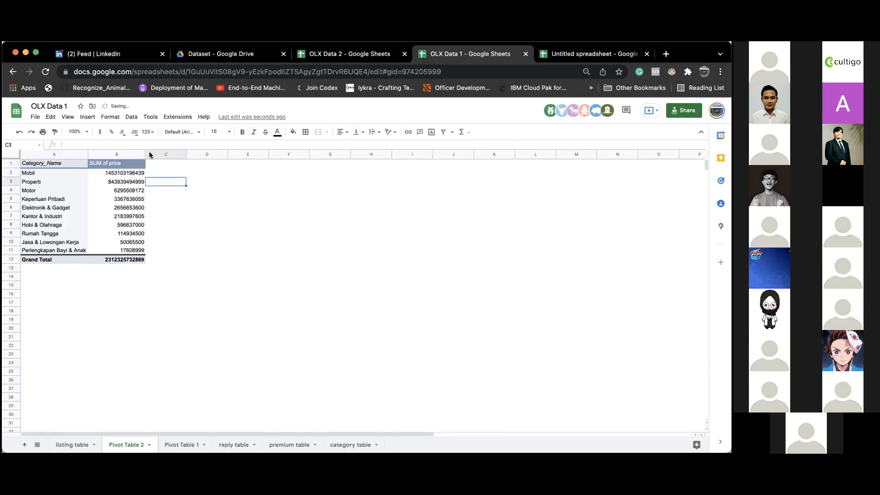
pyautogui.click(117, 259)
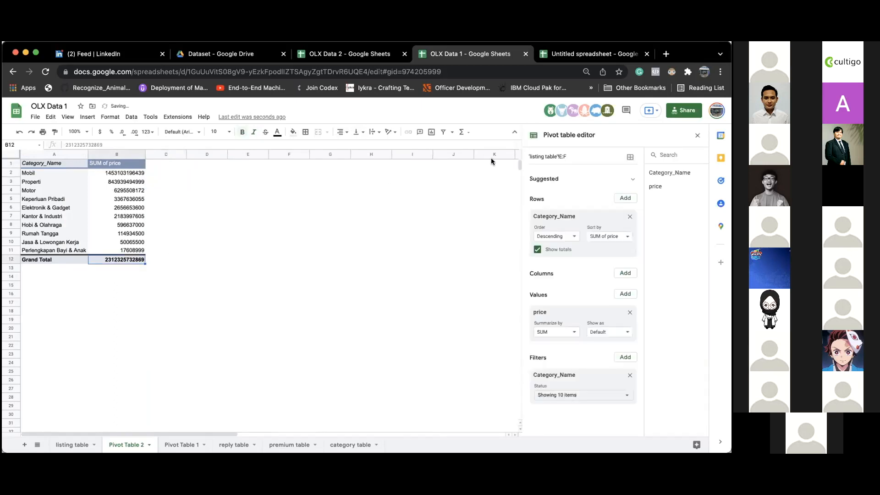
pyautogui.click(153, 162)
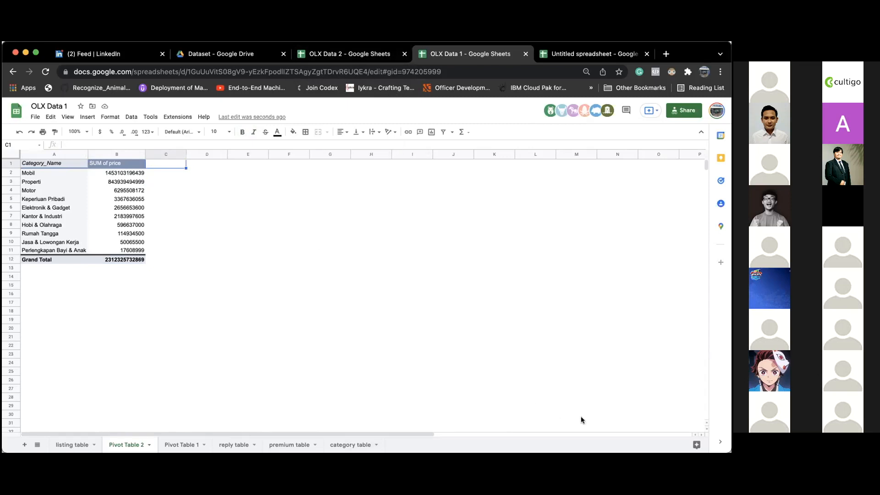
pyautogui.press('super+Tab')
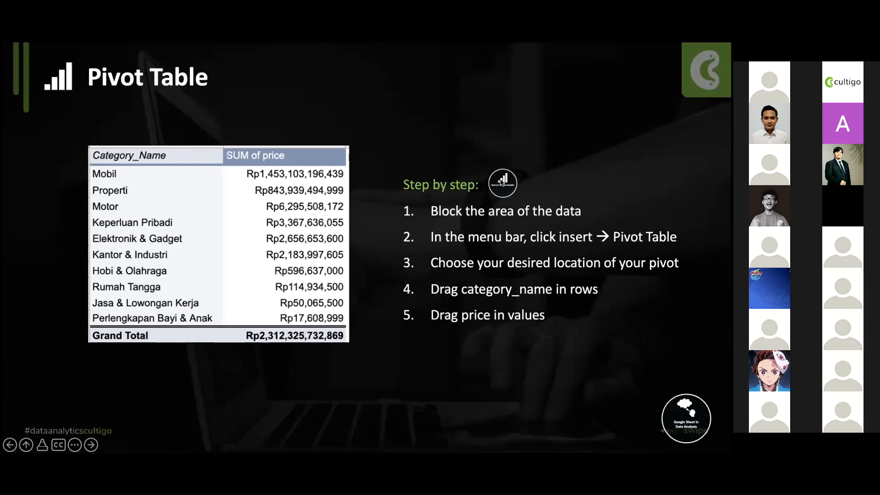
# - Advance the slideshow to the Query in Google Analytic slide with the QUERY formula example
pyautogui.click(502, 183)
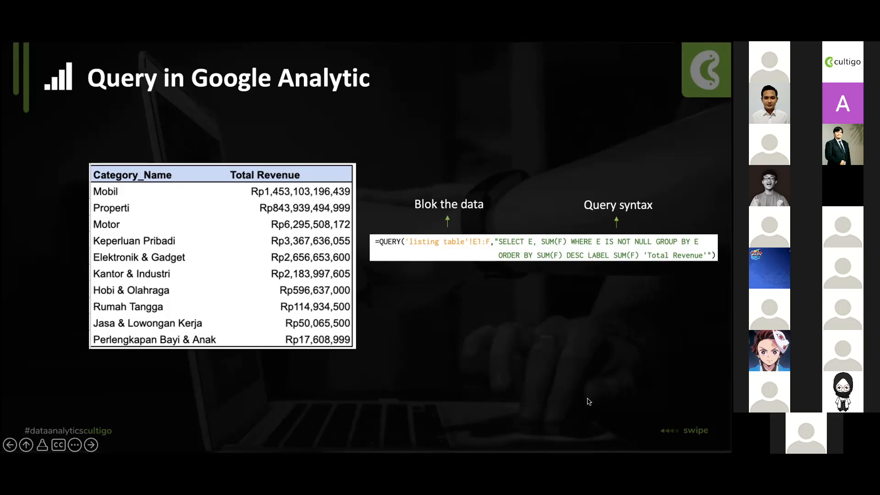
# - Enter a draft QUERY over the listing table's Category_Name and price range in A14, then delete it
pyautogui.press('super+Tab')
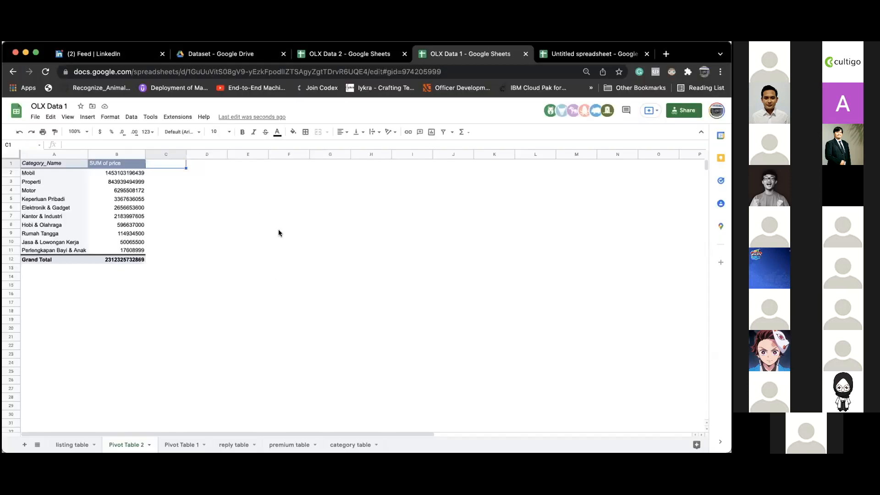
pyautogui.click(47, 276)
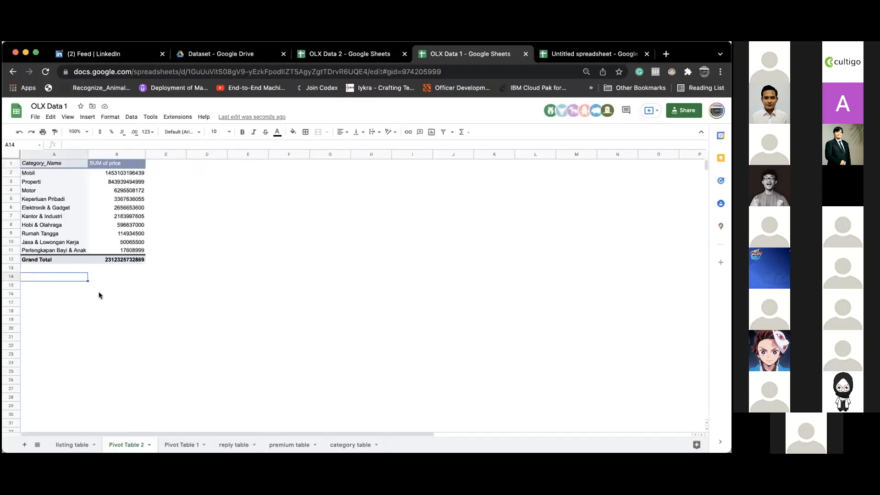
pyautogui.write('=query')
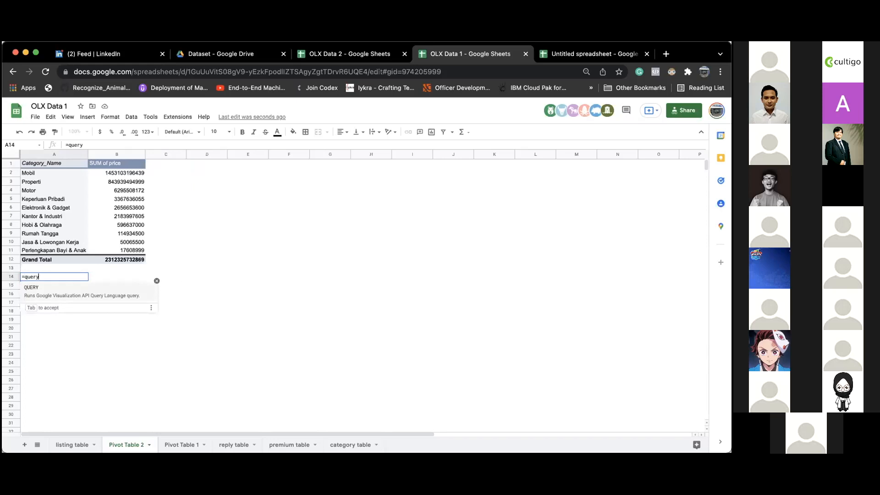
pyautogui.press('Tab')
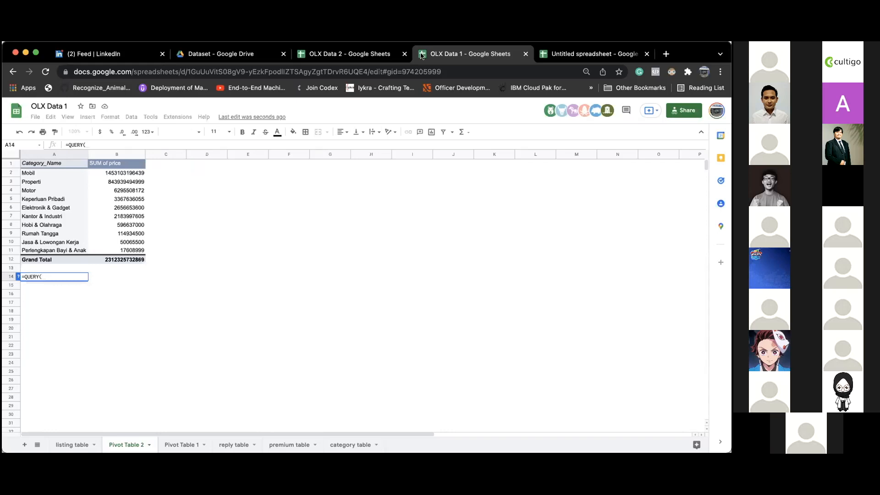
pyautogui.click(77, 444)
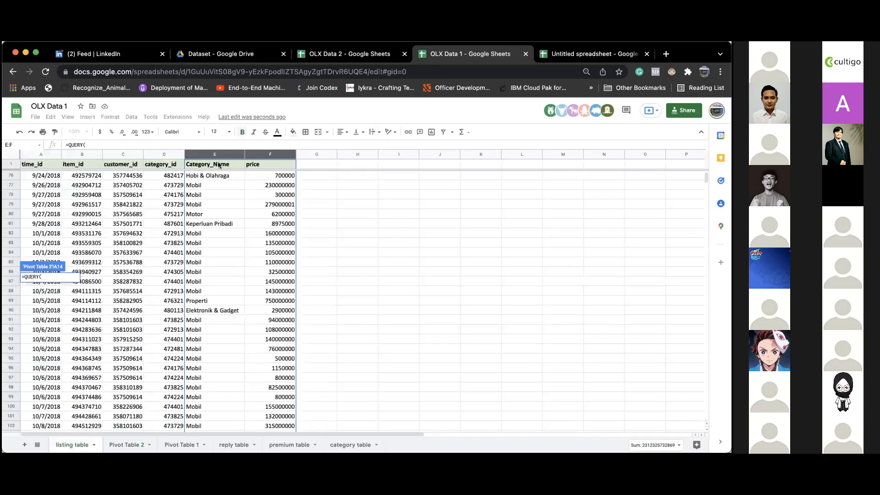
pyautogui.moveTo(202, 164); pyautogui.dragTo(256, 208)
pyautogui.click(166, 143)
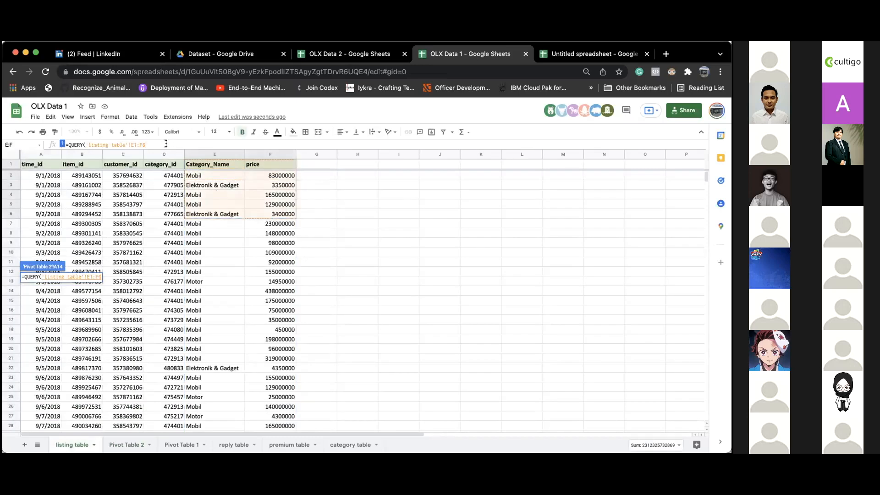
pyautogui.write(')')
pyautogui.press('Return')
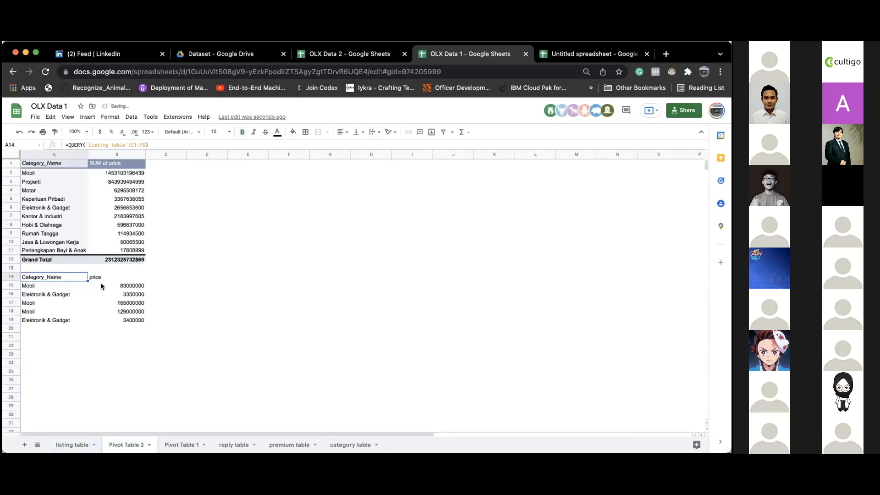
pyautogui.press('Delete')
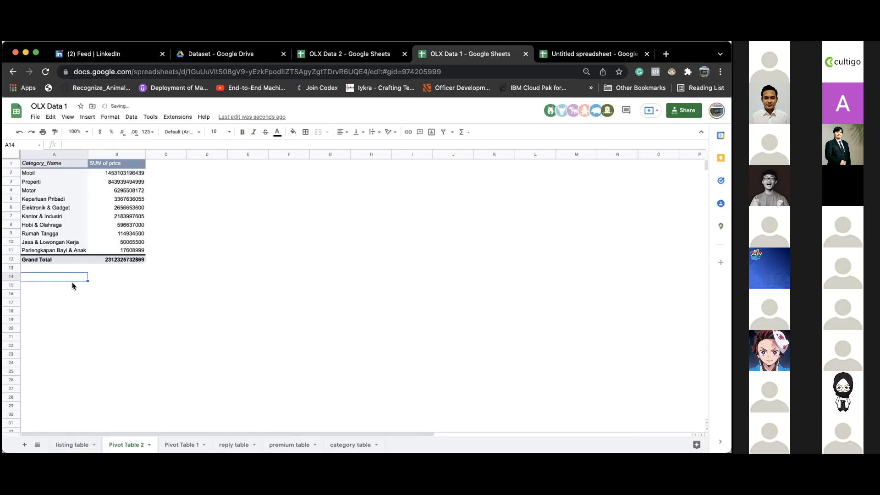
# - Start =QUERY( in A14 with listing table columns E:F as the data range
pyautogui.write('=QUERY(')
pyautogui.click(84, 441)
pyautogui.moveTo(200, 166); pyautogui.dragTo(263, 408)
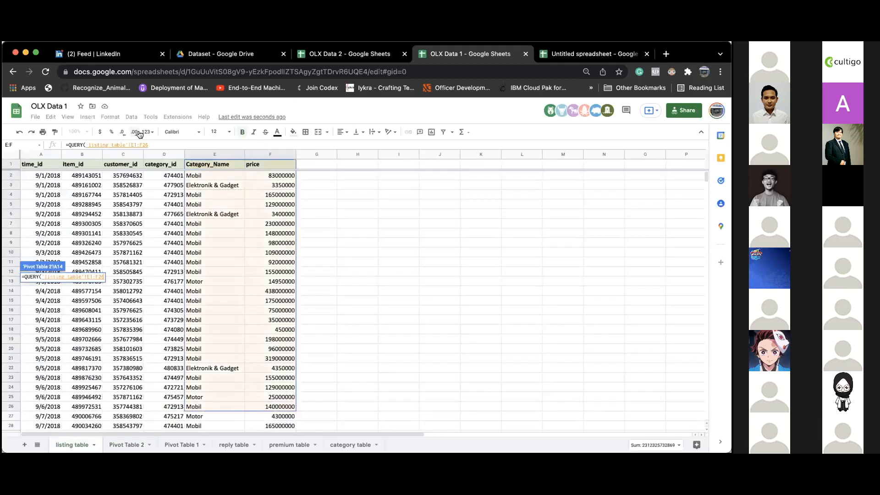
pyautogui.click(165, 146)
pyautogui.press('BackSpace')
pyautogui.press('BackSpace')
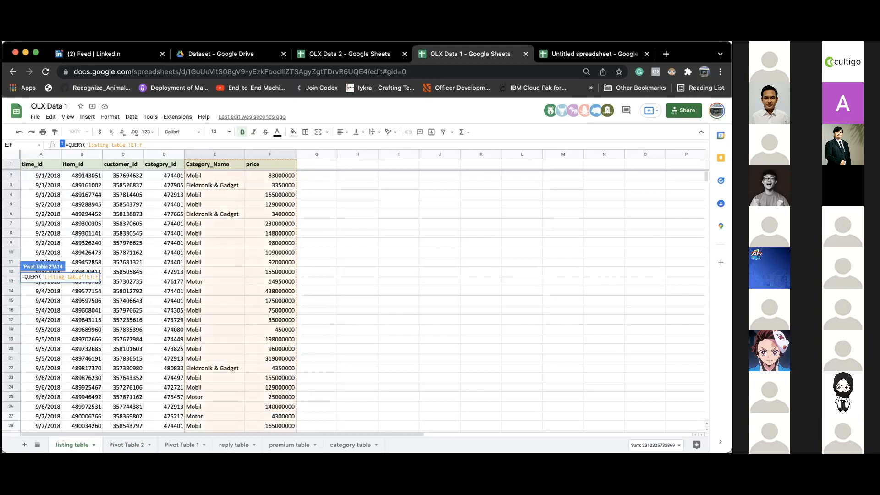
# - Add the clause "SELECT E SUM(F) WHERE E IS NOT NULL GROUP BY E" and commit the formula
pyautogui.write(';')
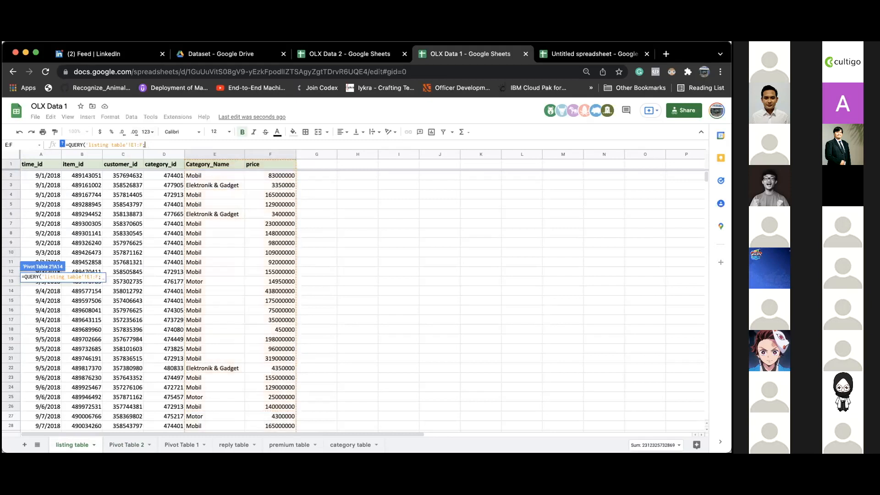
pyautogui.write('"')
pyautogui.press('BackSpace')
pyautogui.write('"SELECT')
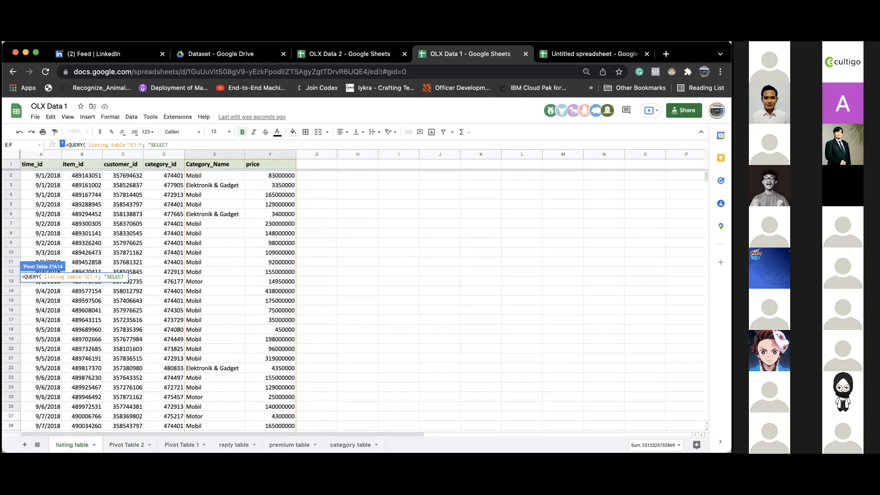
pyautogui.write('E SUM(F) G')
pyautogui.press('BackSpace')
pyautogui.write('WHERE ')
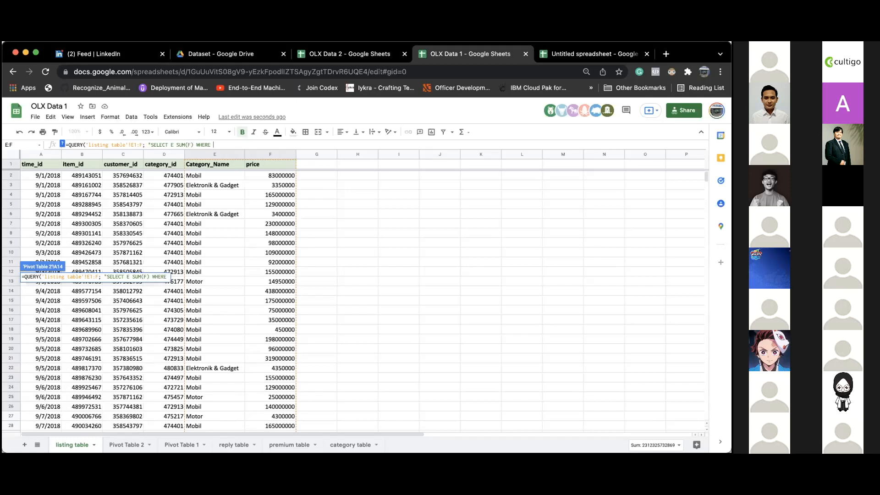
pyautogui.write('E IS NOT NULL')
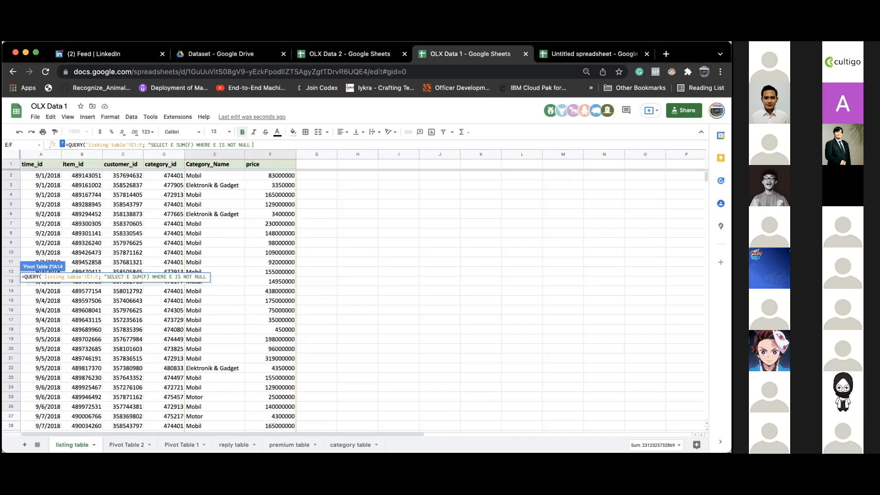
pyautogui.write(' GROUP')
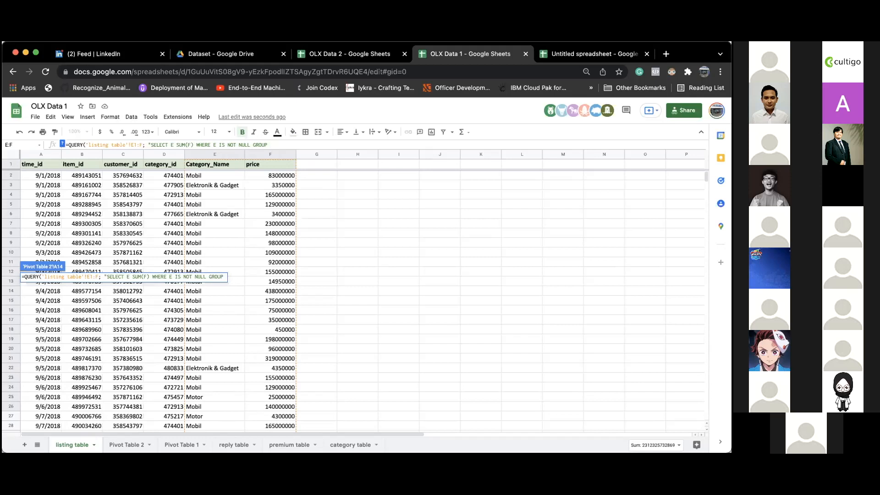
pyautogui.write('BY E')
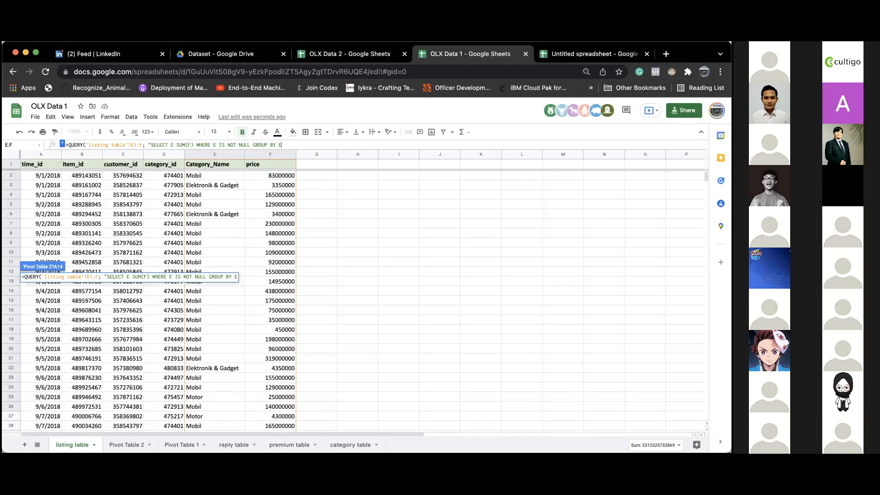
pyautogui.write('")')
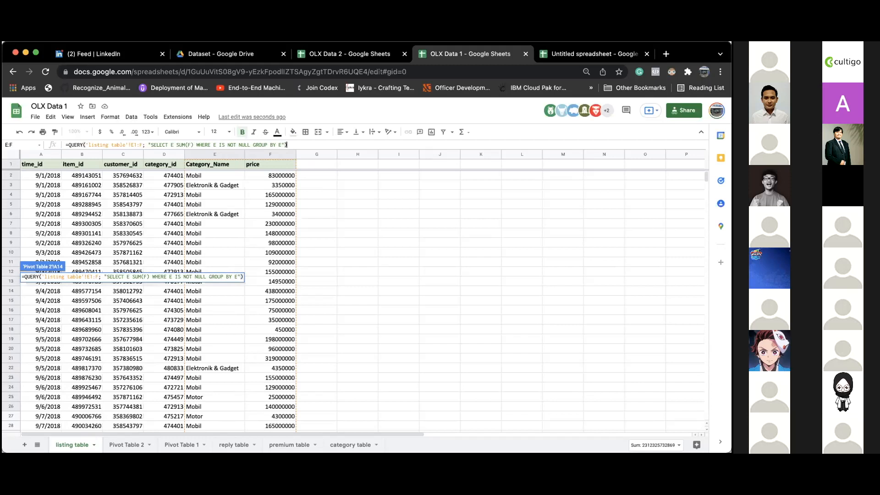
pyautogui.press('Return')
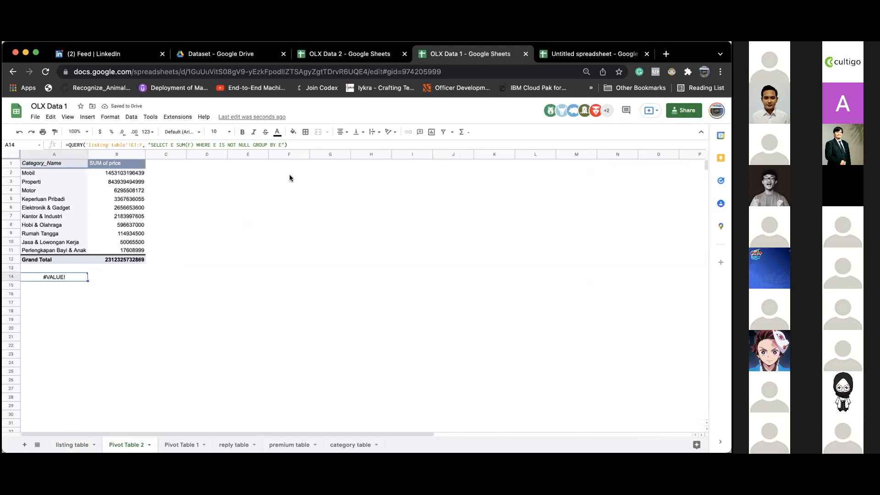
# - Insert the missing comma after SELECT E in the A14 QUERY formula
pyautogui.click(276, 145)
pyautogui.click(173, 145)
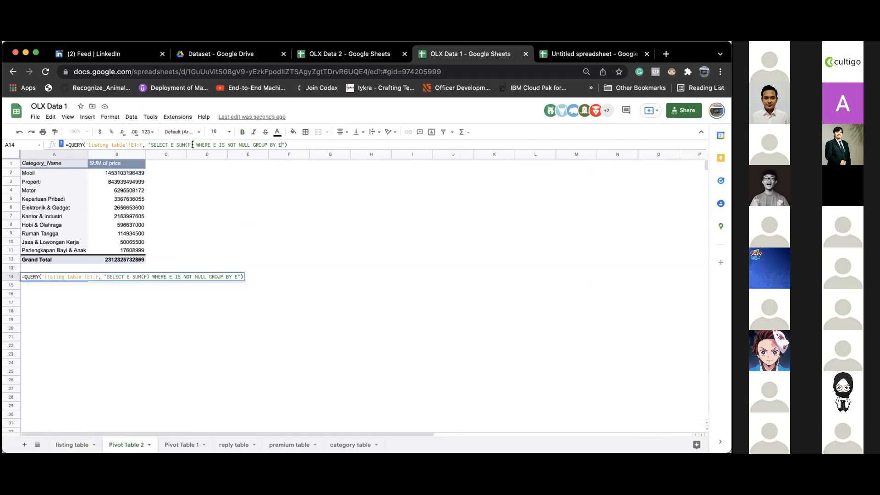
pyautogui.write(',')
pyautogui.press('Return')
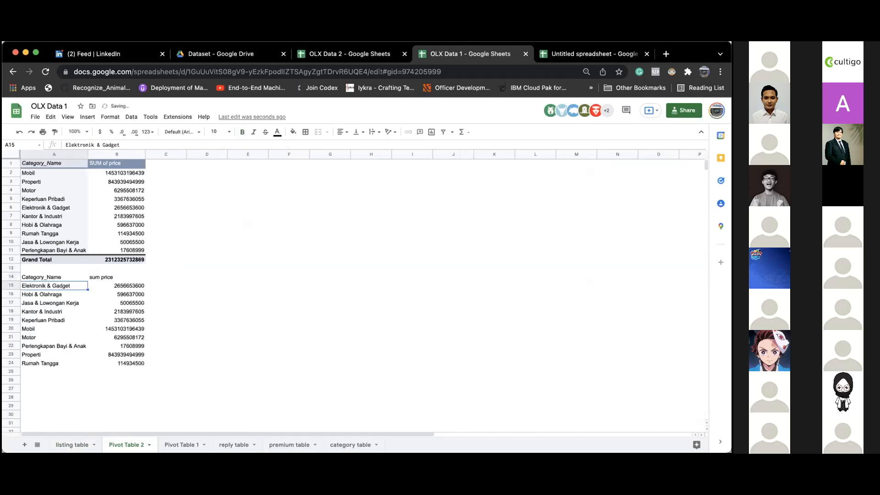
# - Remove the stray space after GROUP BY E in the A14 formula and commit it
pyautogui.click(113, 276)
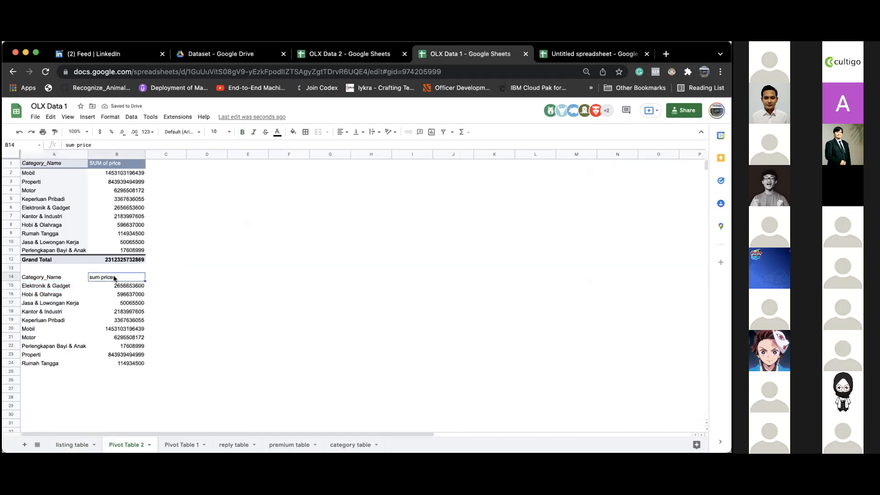
pyautogui.press('Left')
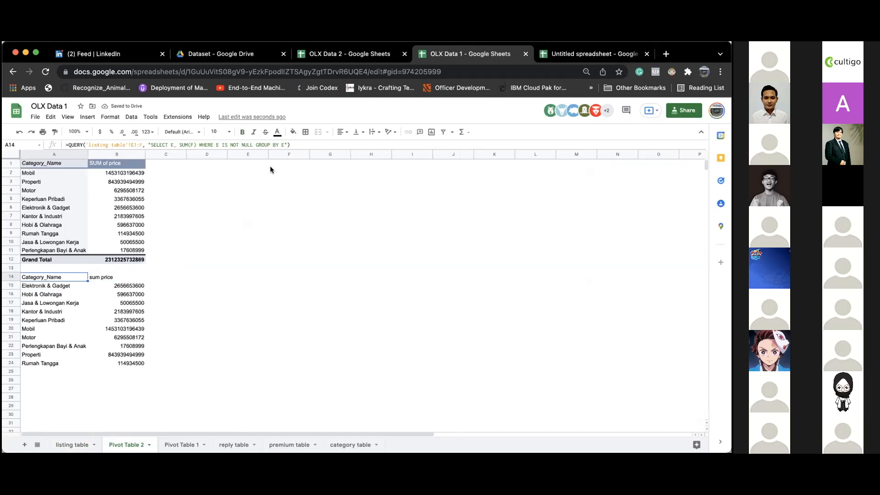
pyautogui.click(287, 144)
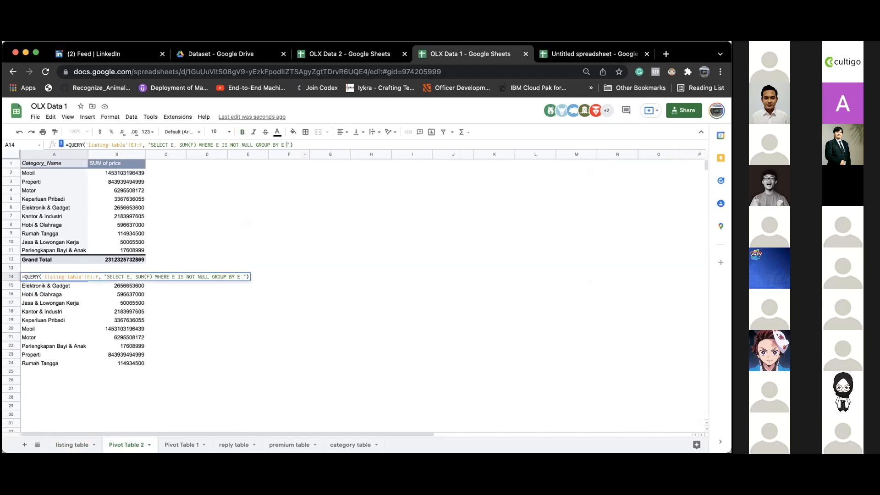
pyautogui.press('BackSpace')
pyautogui.click(193, 298)
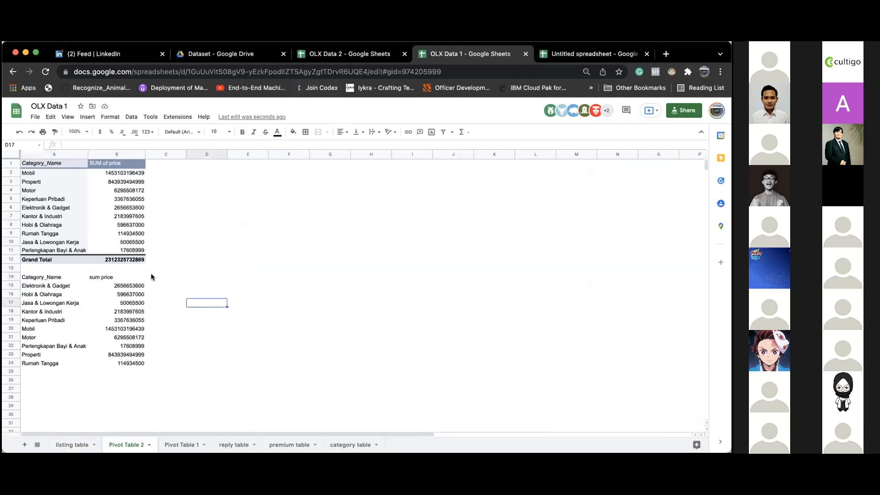
pyautogui.moveTo(43, 277); pyautogui.dragTo(134, 363)
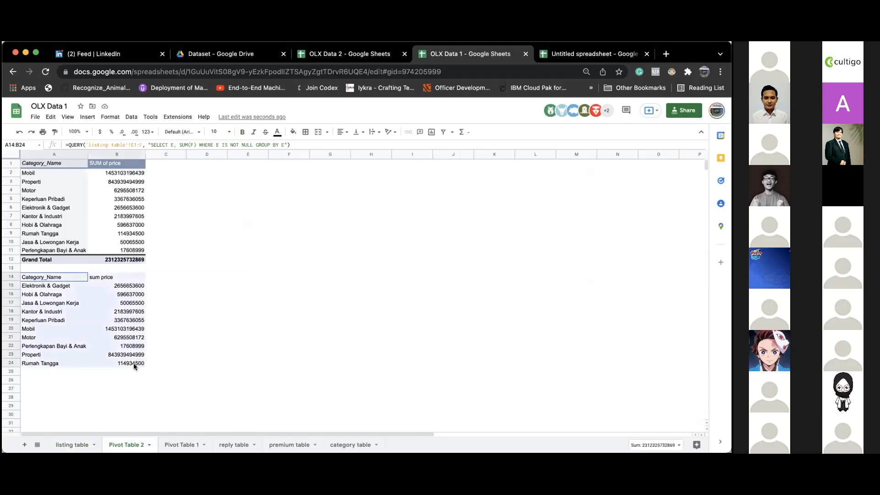
pyautogui.click(191, 302)
pyautogui.click(53, 165)
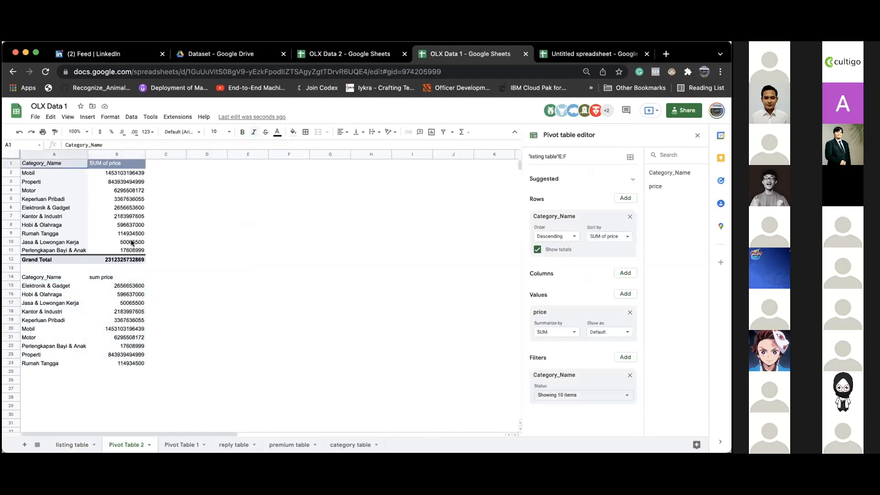
pyautogui.moveTo(49, 275); pyautogui.dragTo(123, 363)
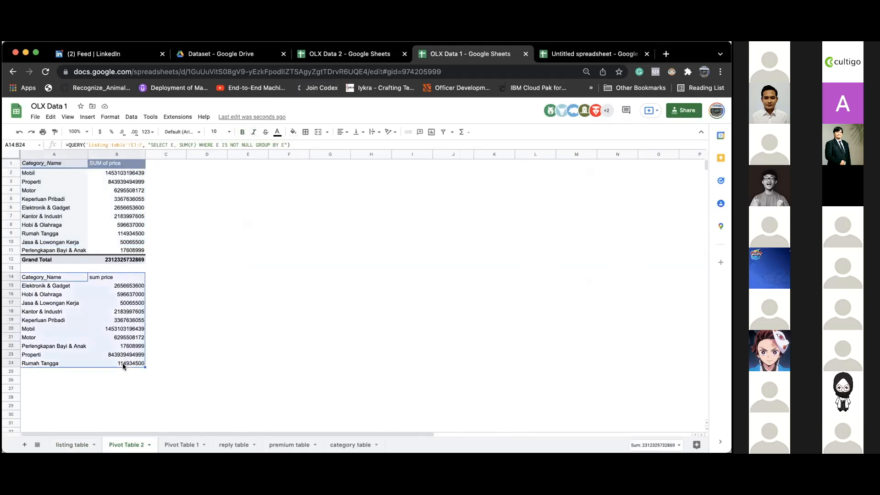
pyautogui.click(206, 207)
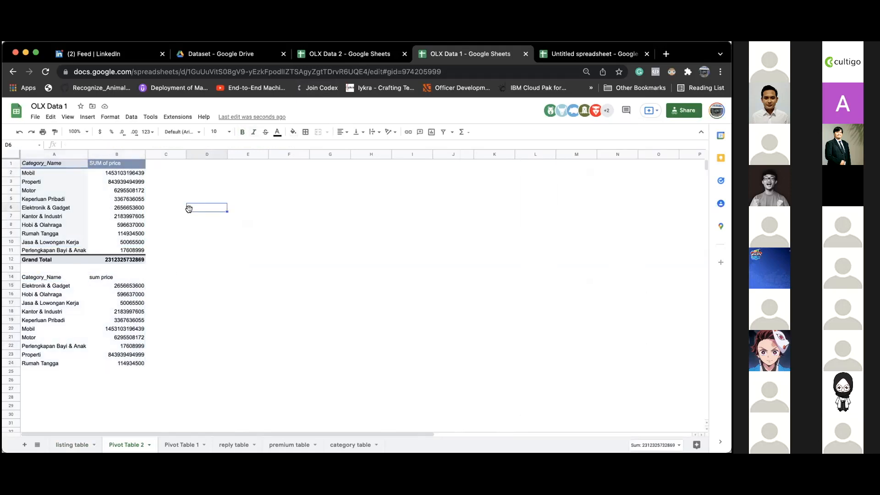
pyautogui.click(57, 163)
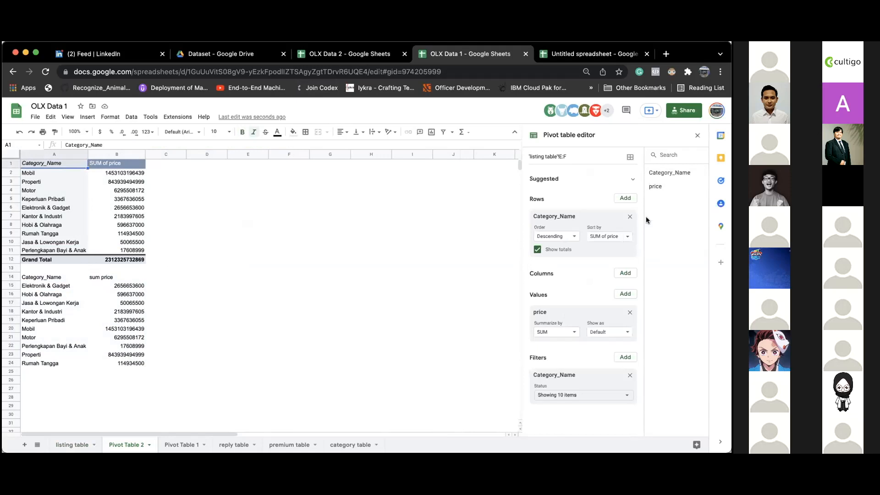
pyautogui.click(421, 252)
pyautogui.click(60, 277)
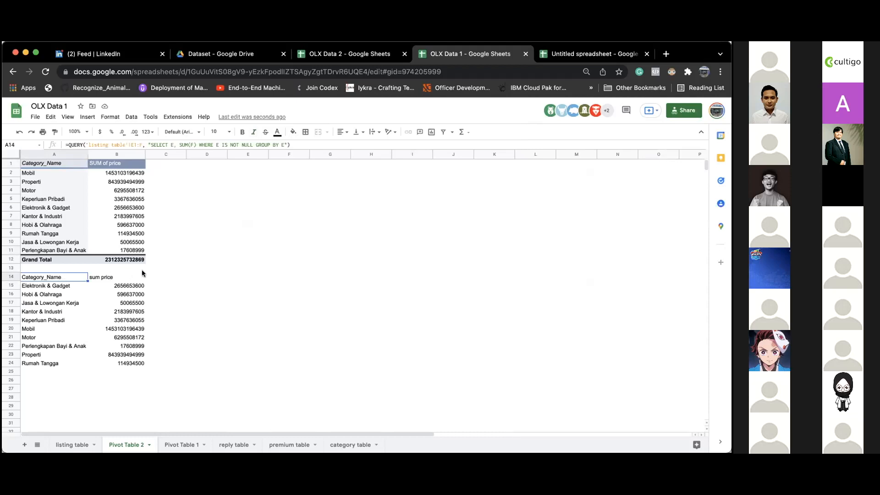
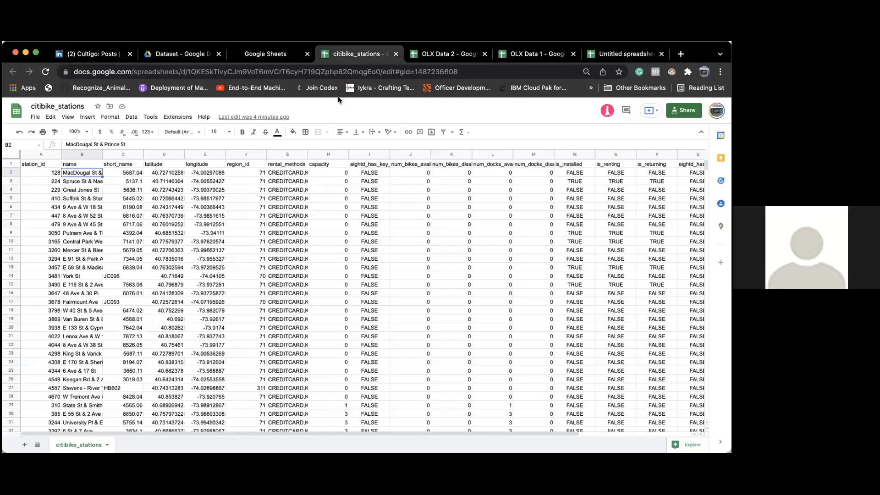
# - Add a blank Sheet1 to the citibike_stations workbook, then go to the Google Sheets home
pyautogui.click(22, 445)
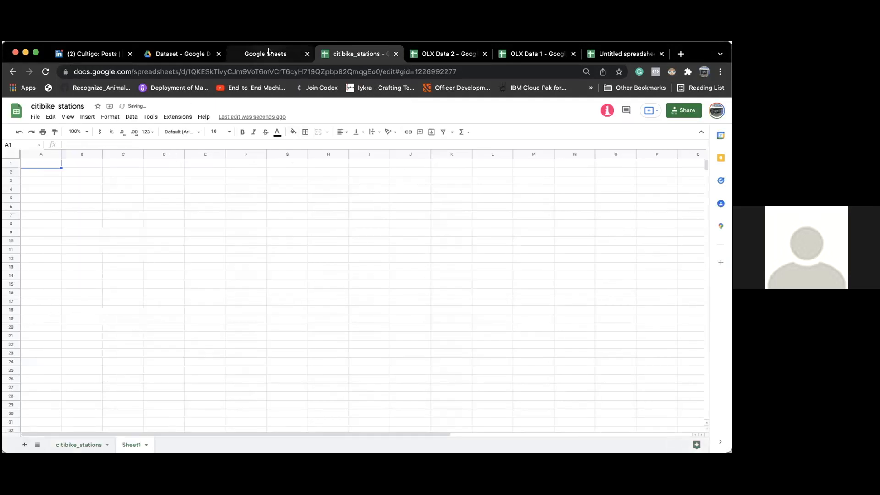
pyautogui.click(266, 55)
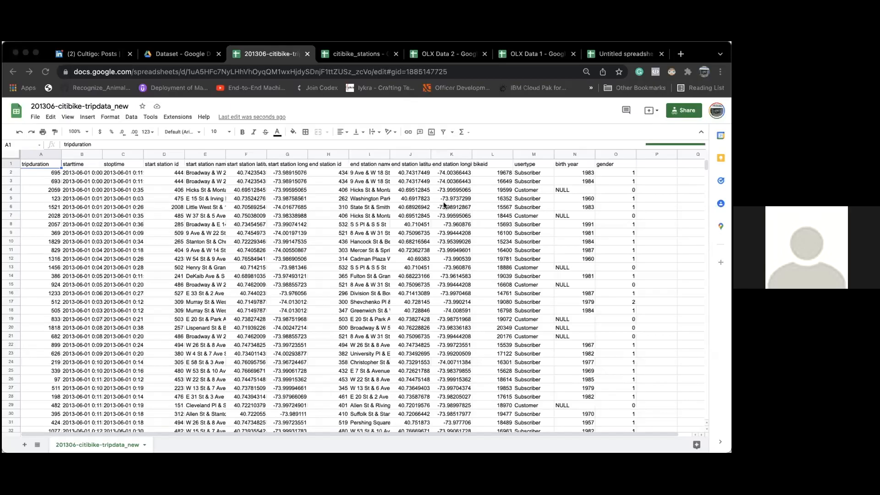
# - In the trip-data spreadsheet, delete the start station name column
pyautogui.click(619, 53)
pyautogui.click(299, 51)
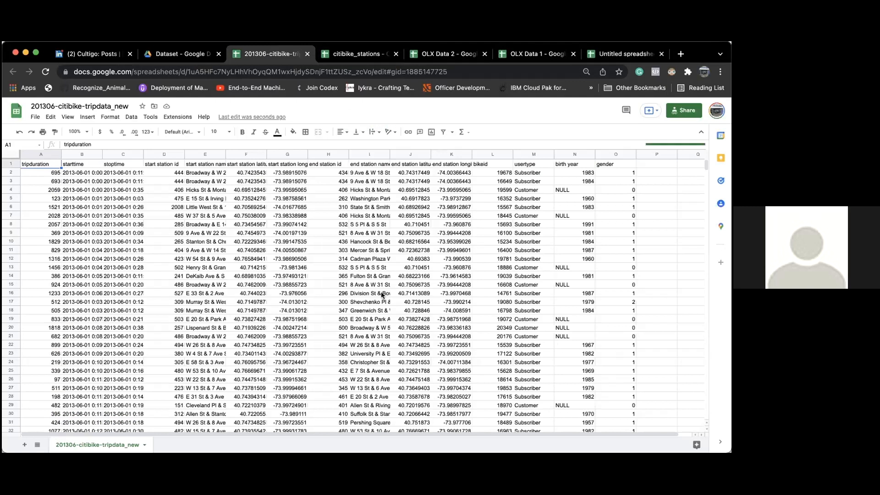
pyautogui.click(223, 182)
pyautogui.click(202, 156)
pyautogui.rightClick(203, 156)
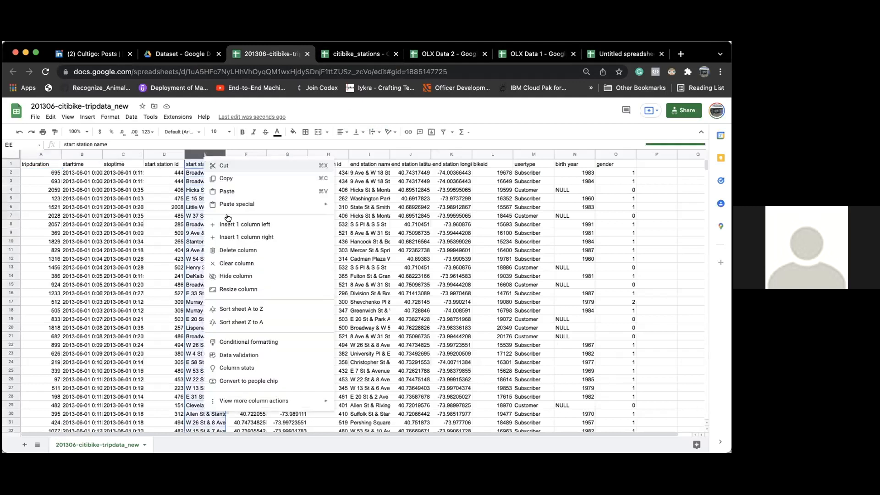
pyautogui.click(232, 247)
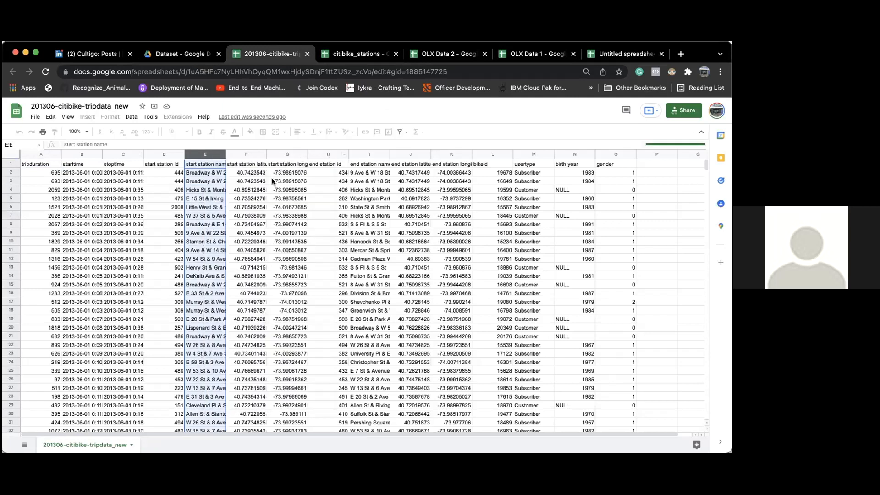
# - Check the end and start station name columns, then return to the citibike_stations spreadsheet
pyautogui.click(285, 180)
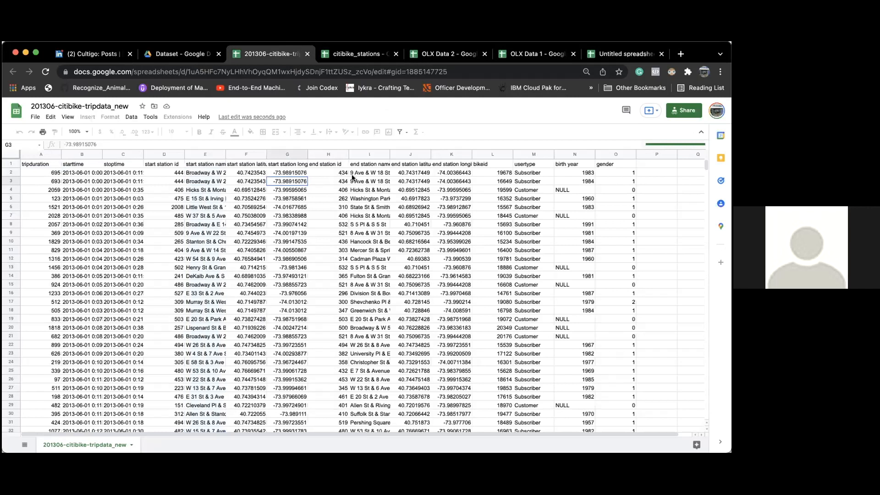
pyautogui.click(367, 154)
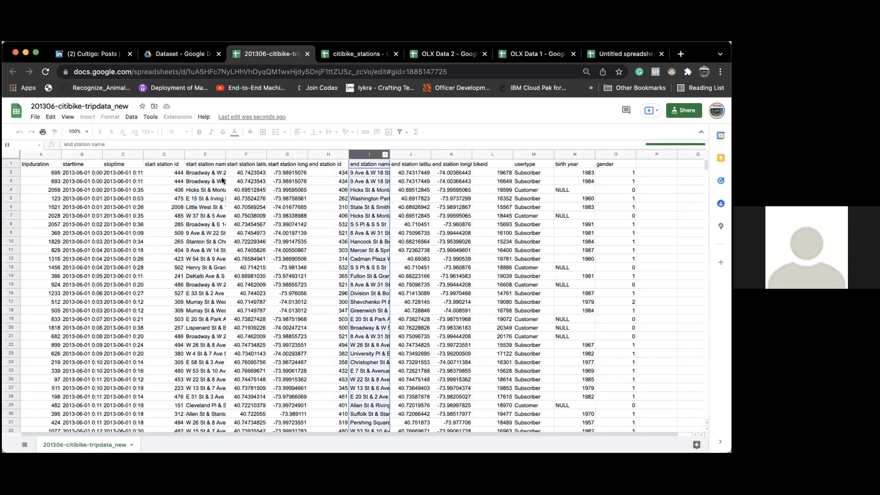
pyautogui.click(208, 174)
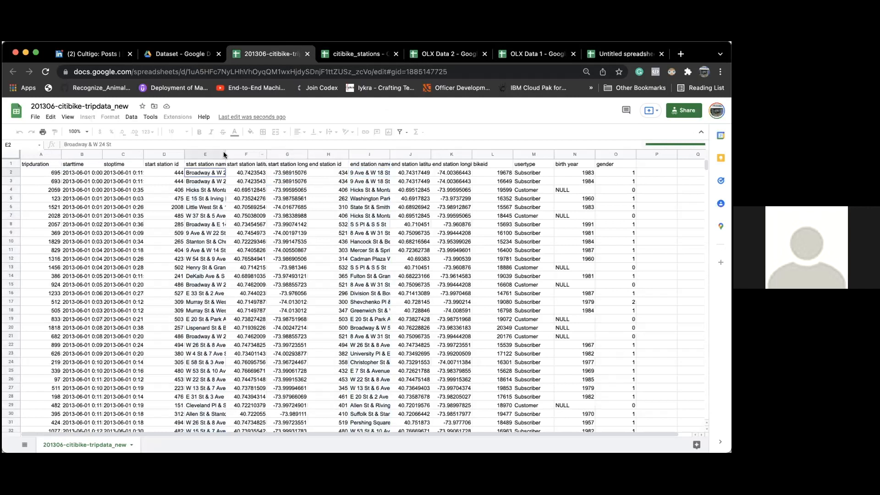
pyautogui.click(223, 154)
pyautogui.click(229, 164)
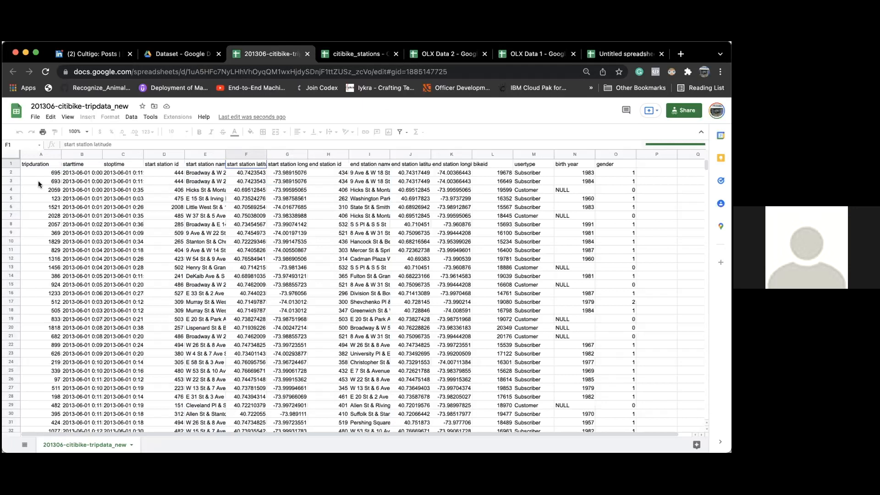
pyautogui.click(347, 54)
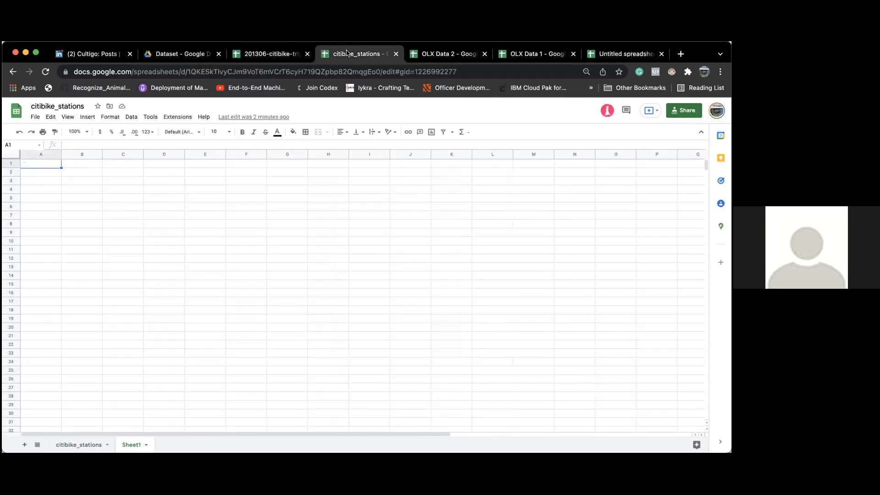
# - Auto-fit columns J, K and L (num_bikes_available, num_bikes_disabled, num_docks_available), then return to the trip data
pyautogui.click(79, 443)
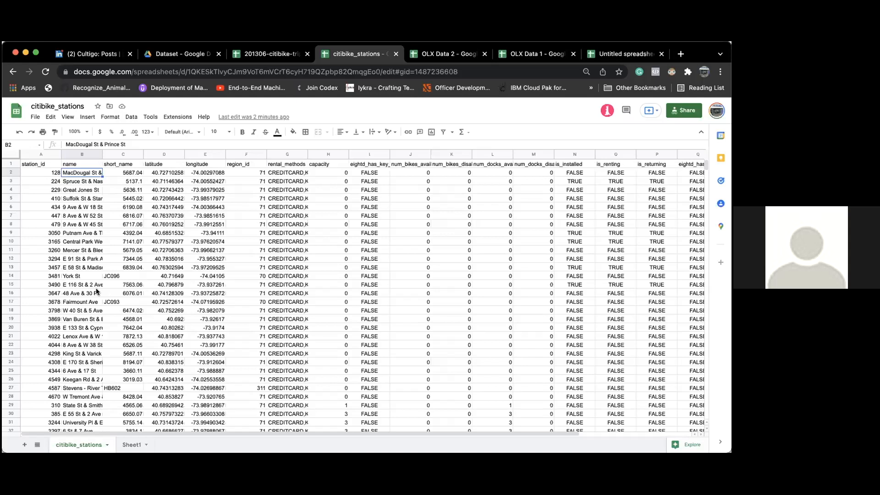
pyautogui.hscroll(4, 487, 223)
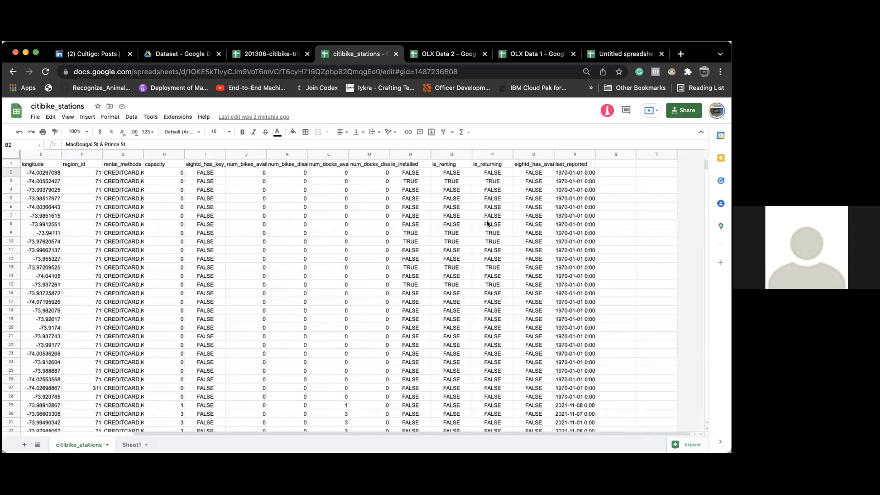
pyautogui.hscroll(-2, 330, 167)
pyautogui.click(330, 164)
pyautogui.doubleClick(348, 154)
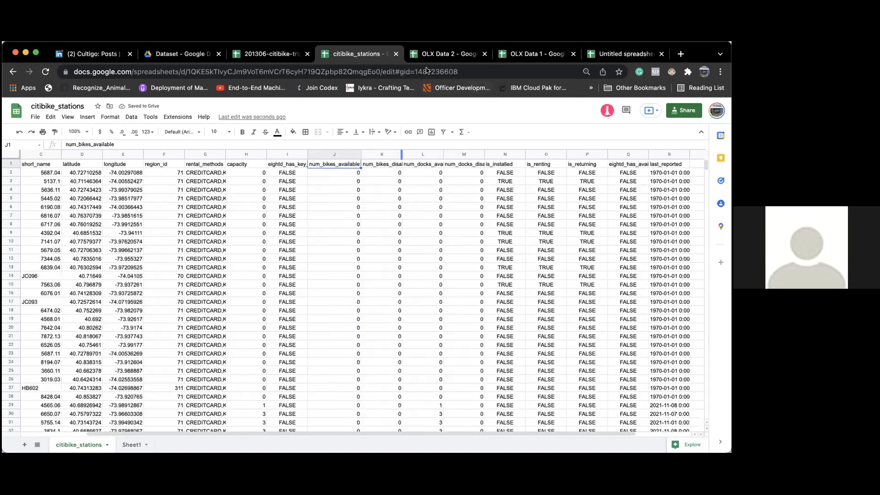
pyautogui.doubleClick(401, 154)
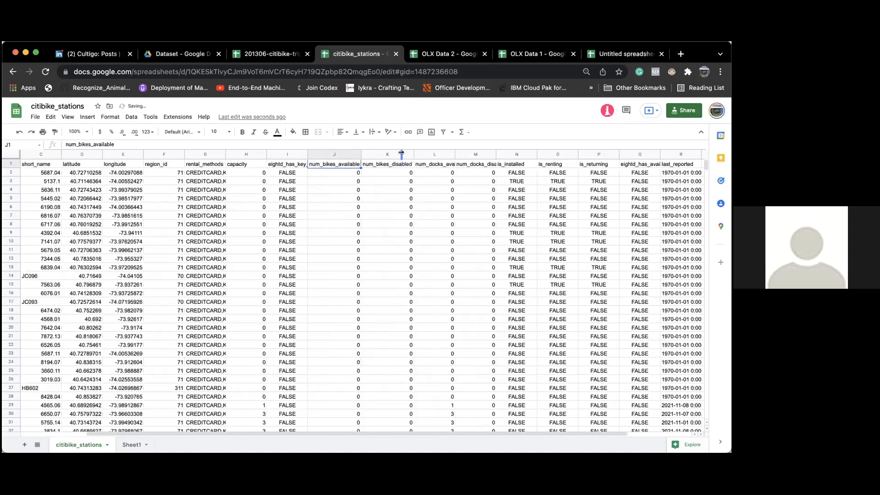
pyautogui.doubleClick(456, 154)
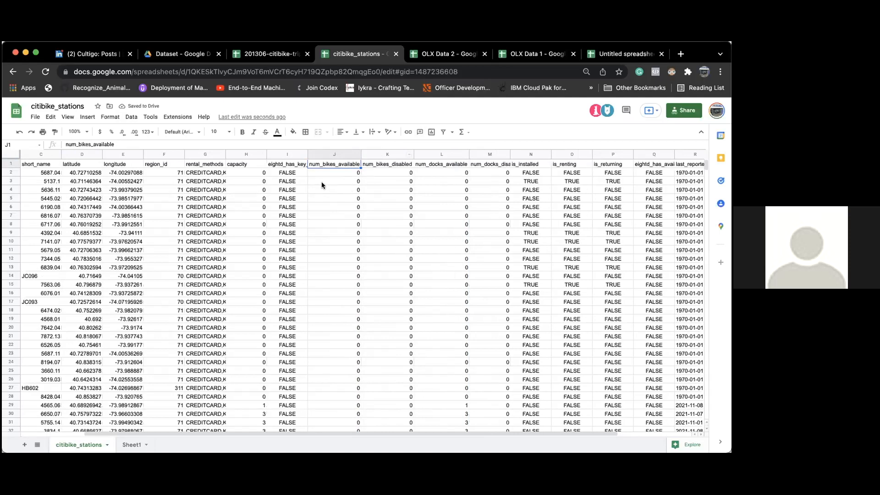
pyautogui.hscroll(-3, 321, 181)
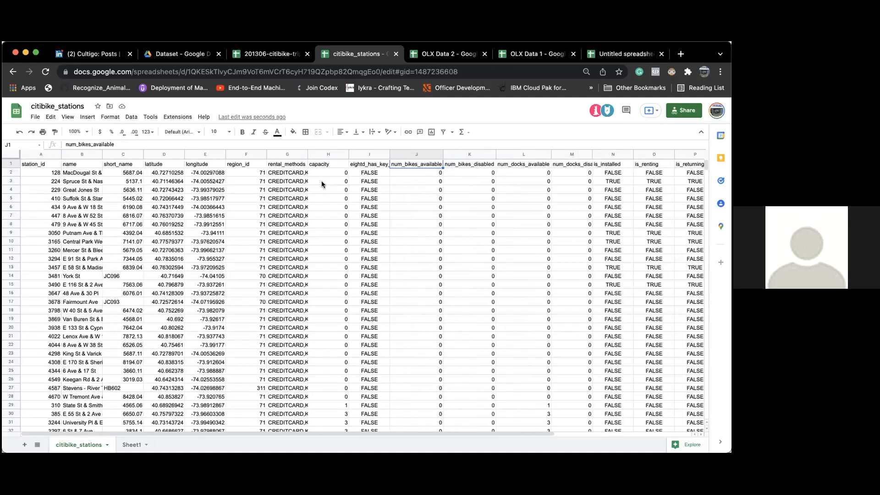
pyautogui.click(270, 54)
pyautogui.click(230, 187)
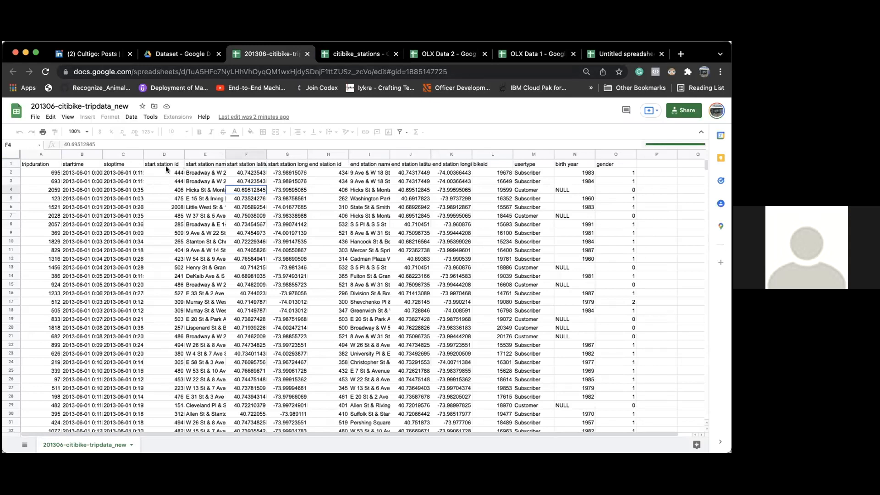
# - Select the start station name cells E2:E18 and the station name columns to review them
pyautogui.click(205, 164)
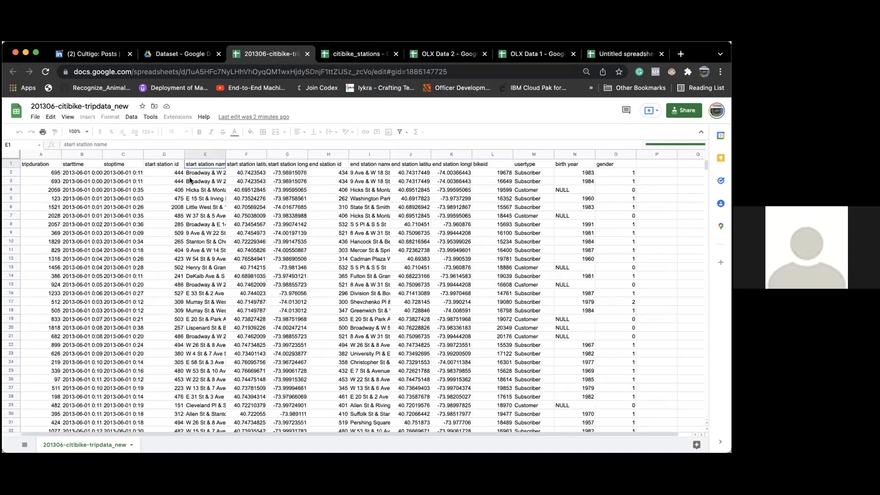
pyautogui.moveTo(199, 172); pyautogui.dragTo(194, 310)
pyautogui.click(206, 153)
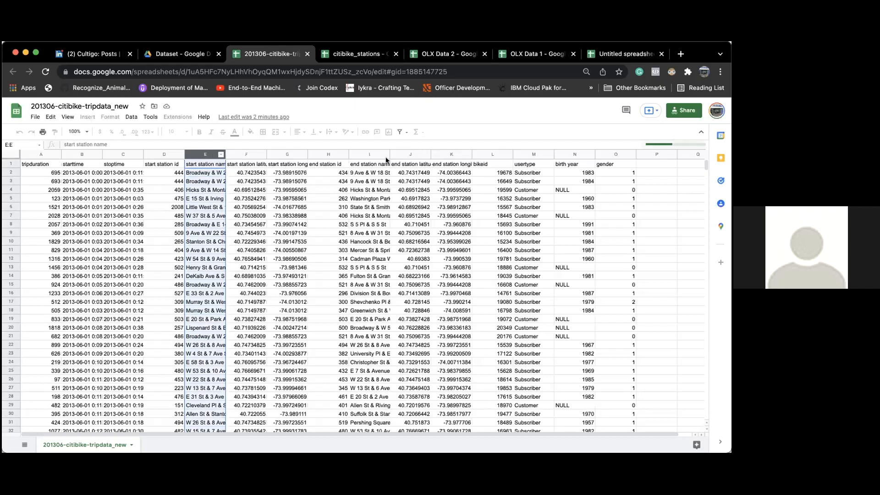
pyautogui.click(368, 154)
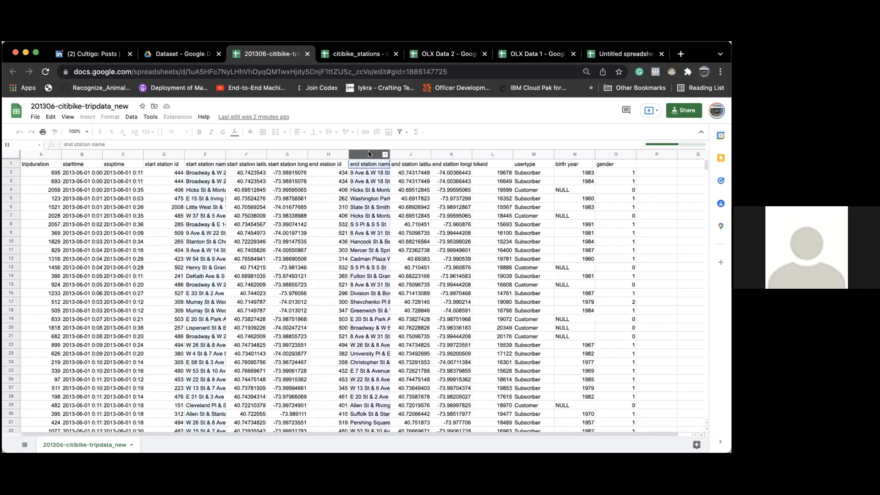
pyautogui.click(167, 174)
pyautogui.click(199, 175)
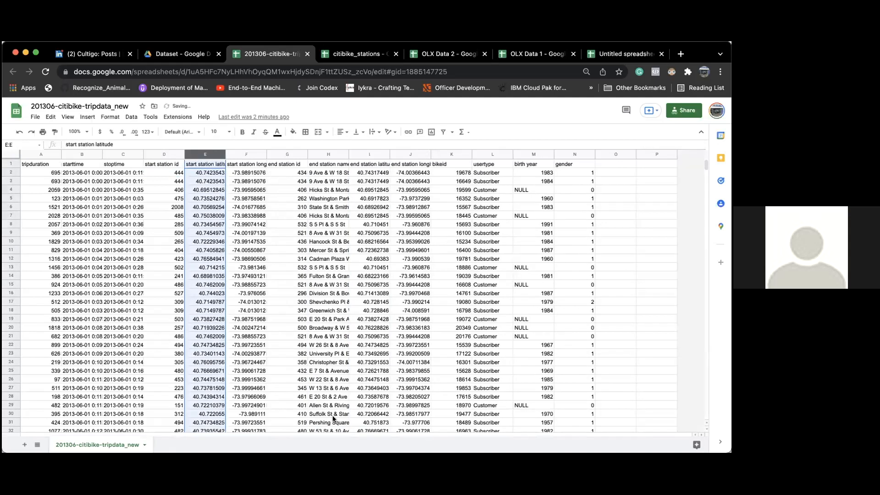
# - Delete the end station name column, then switch to the Case in the Industry slide
pyautogui.click(327, 153)
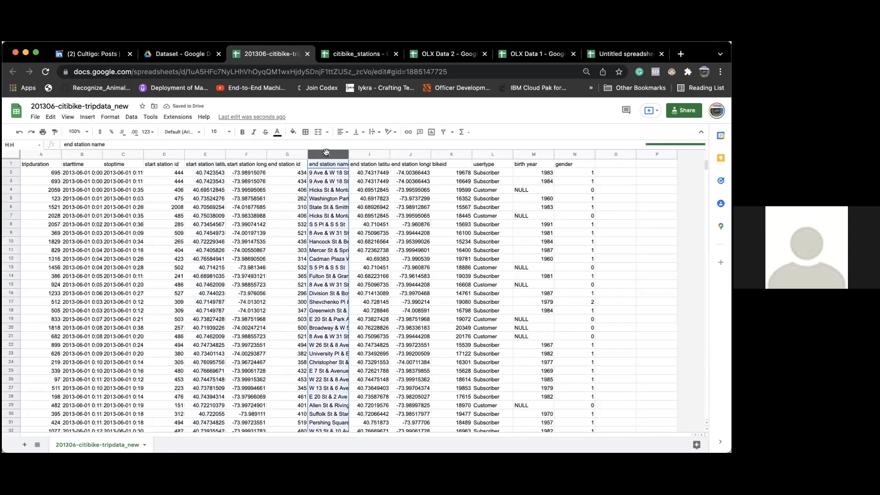
pyautogui.rightClick(327, 152)
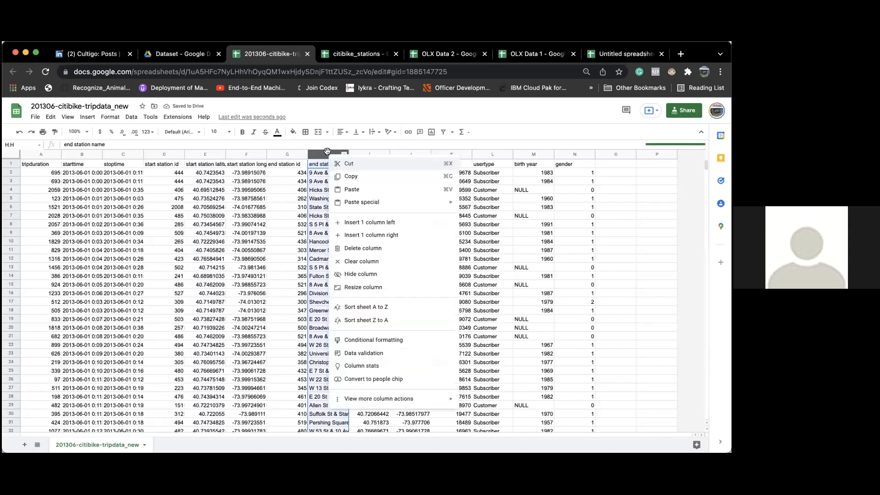
pyautogui.click(356, 246)
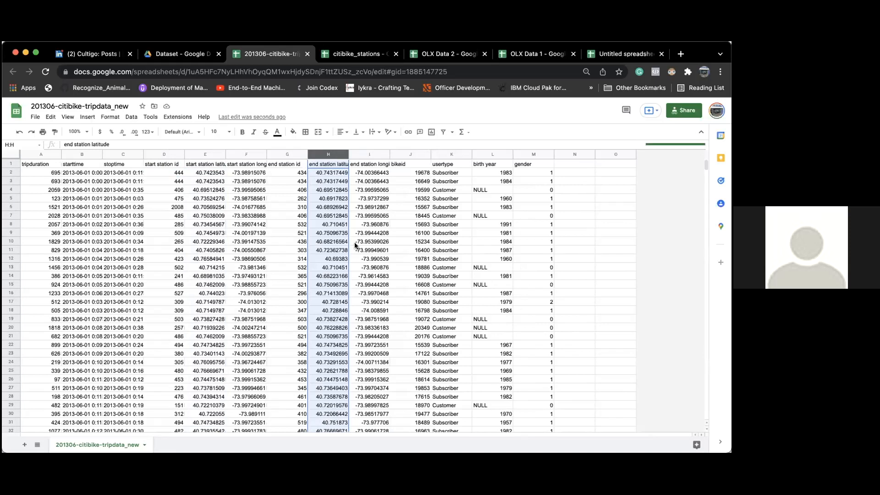
pyautogui.click(387, 198)
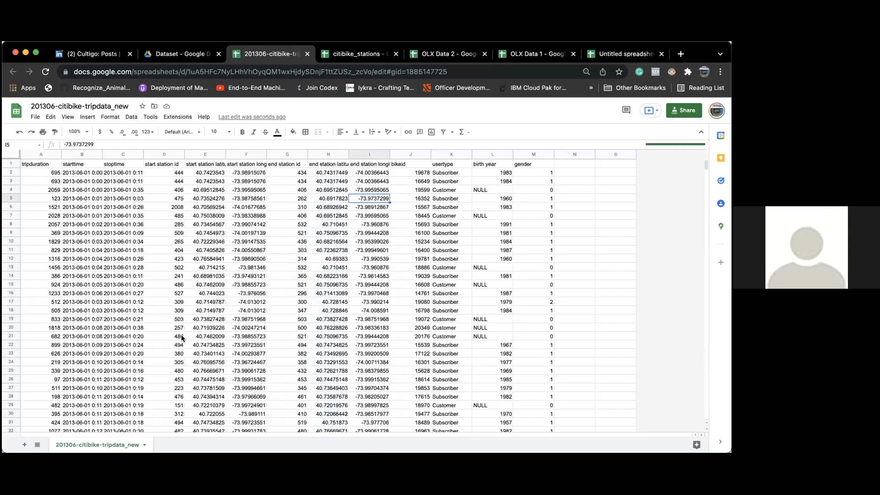
pyautogui.press('super+Tab')
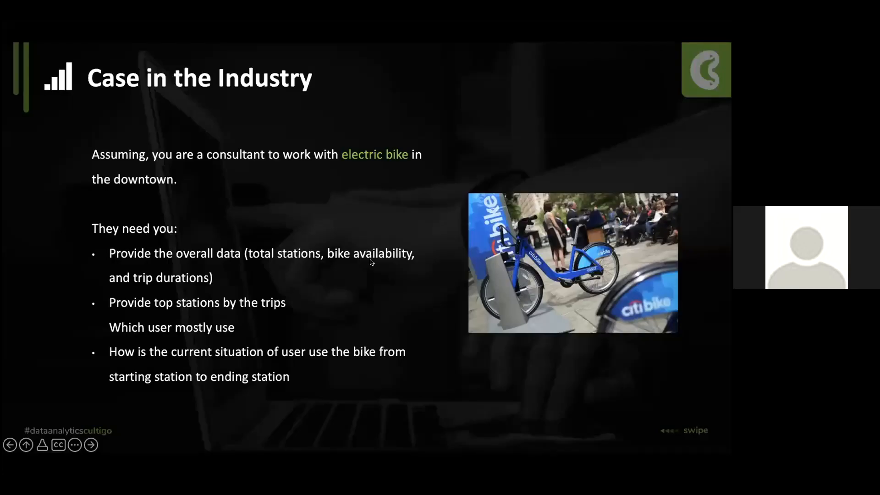